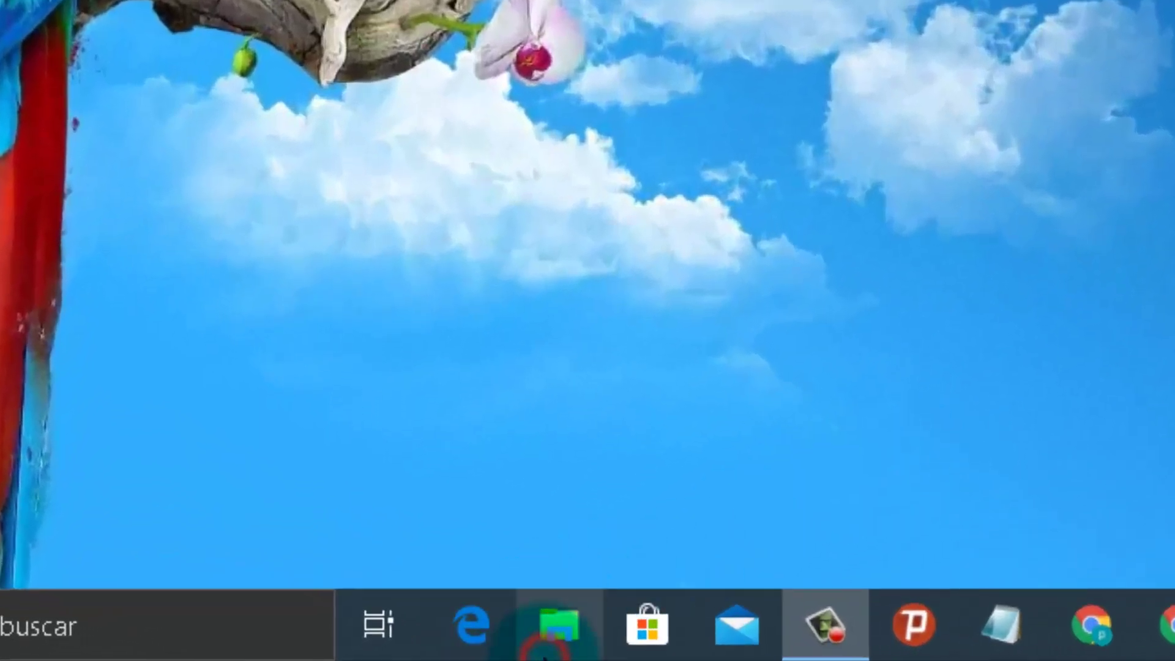
Open Computer Management for this PC (Este equipo) from File Explorer and show its disk management view (Administración de discos)
click(558, 640)
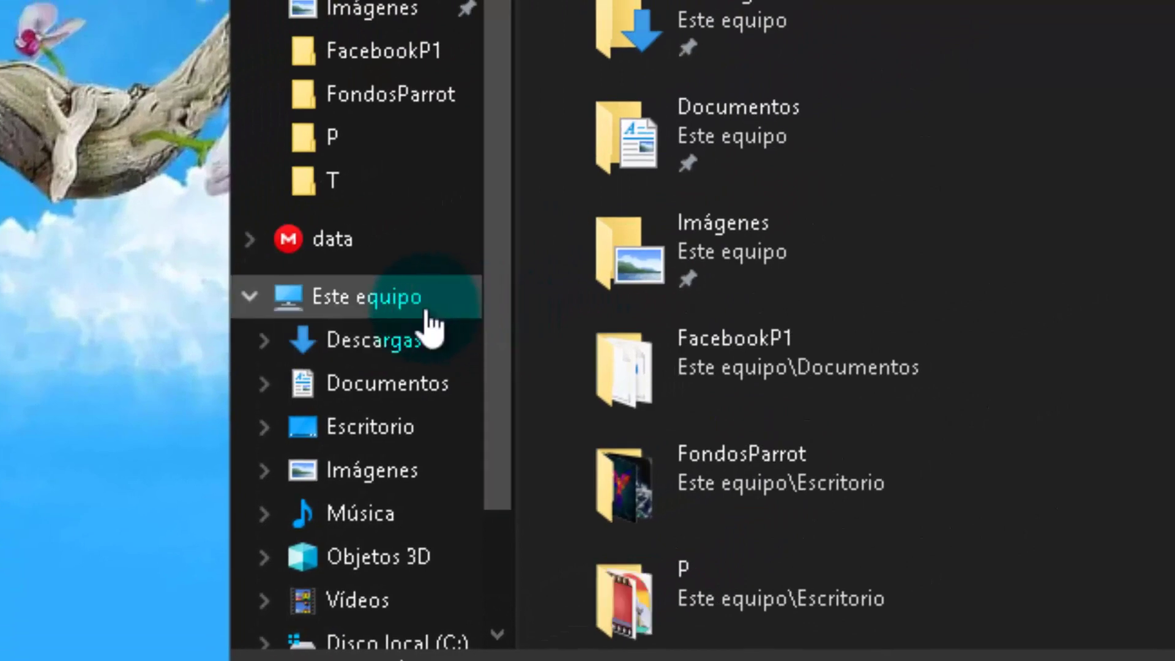
click(426, 311)
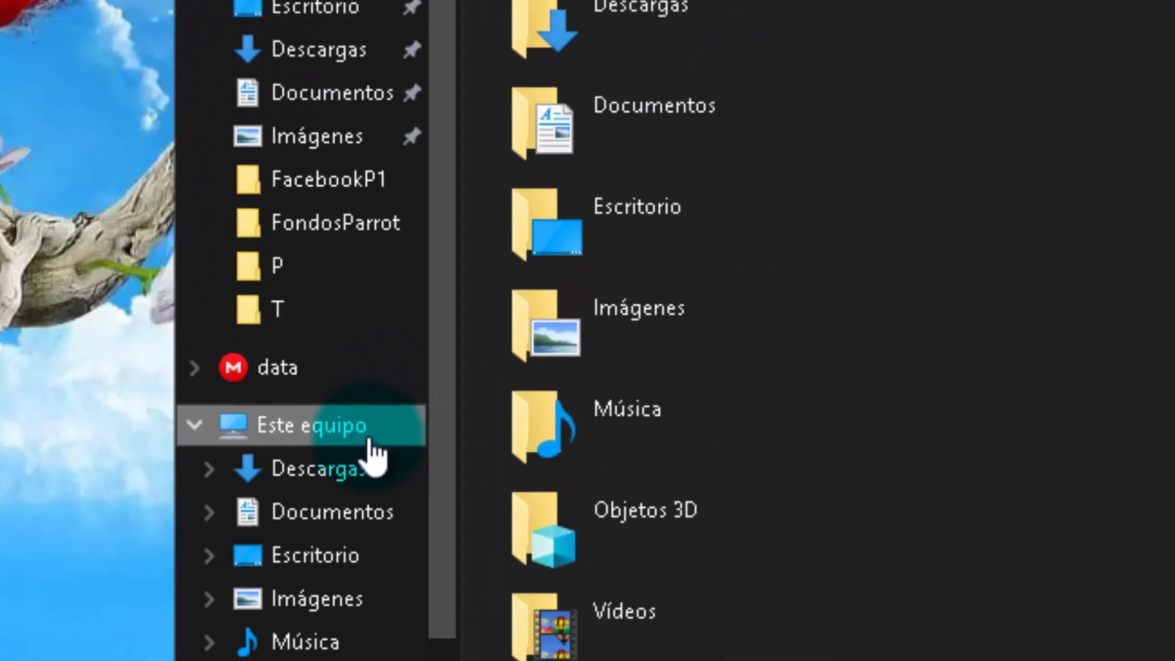
right_click(426, 312)
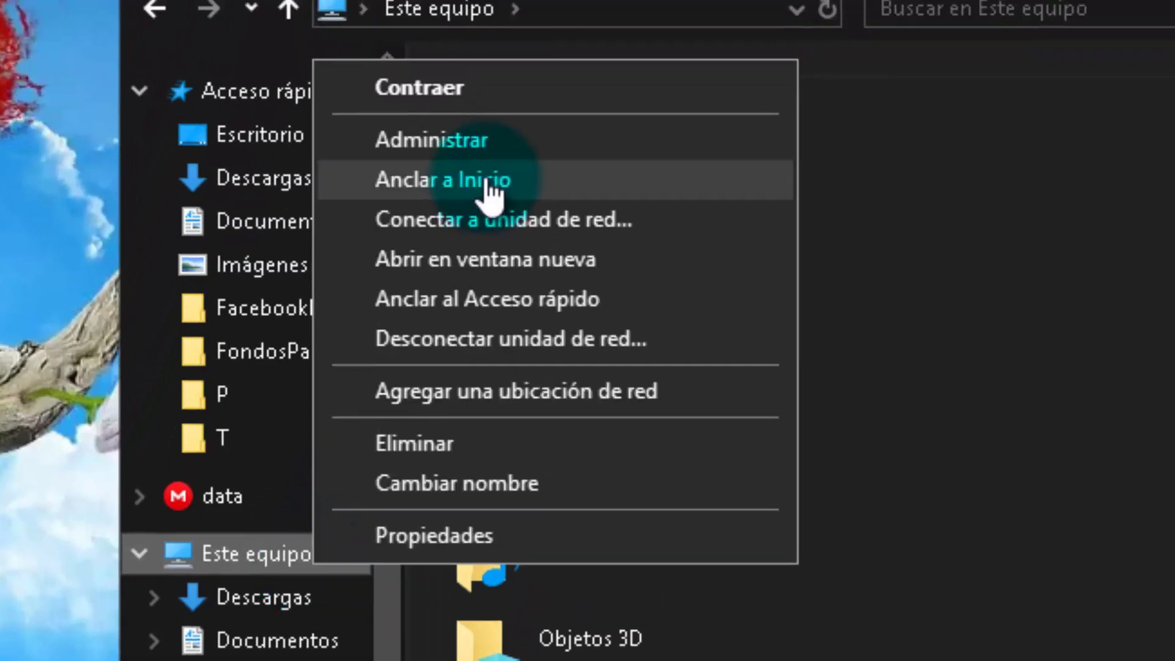
click(456, 147)
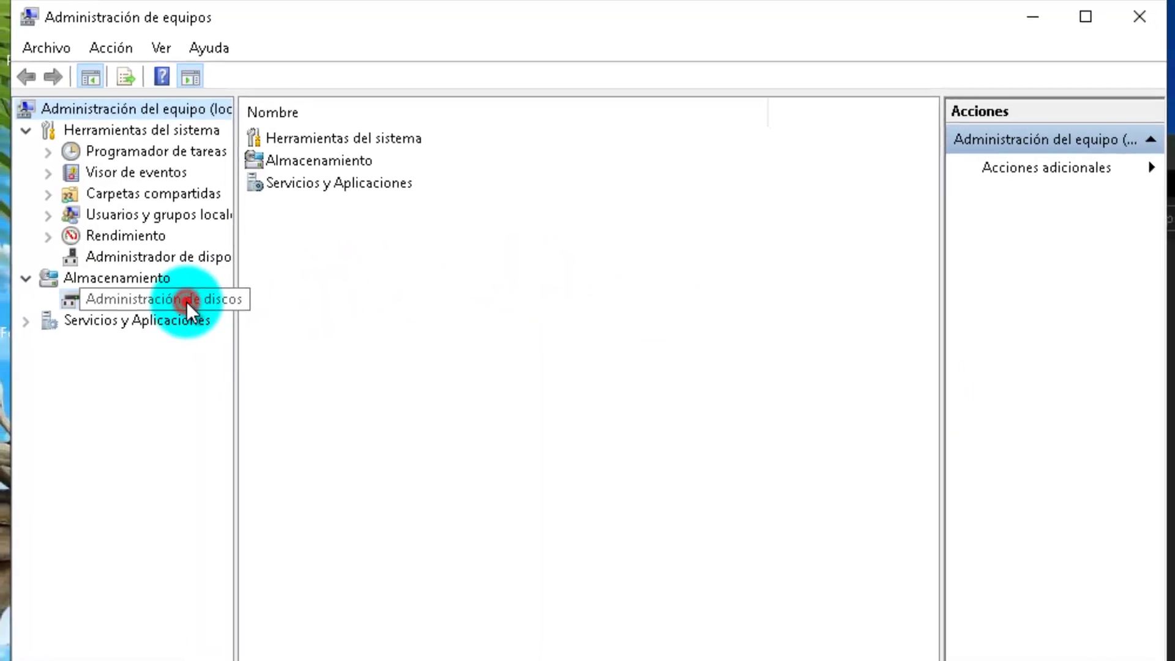
click(186, 300)
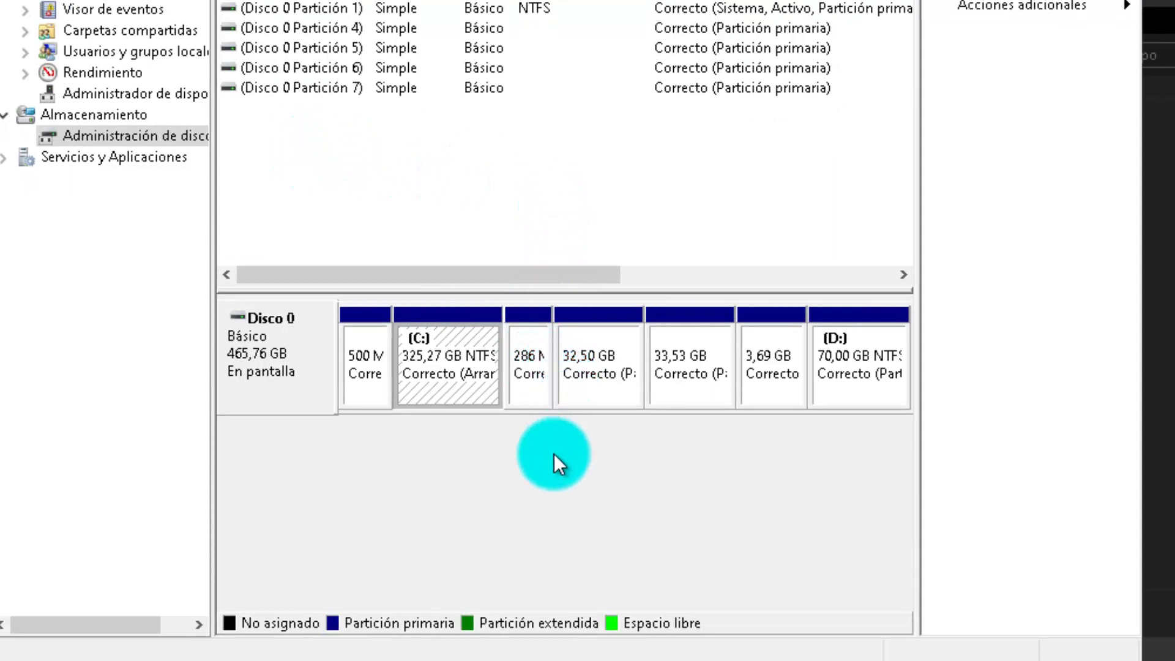
Examine the 286 MB, 32,50 GB, 33,53 GB and 3,69 GB partitions between C: and D: on Disco 0
click(532, 366)
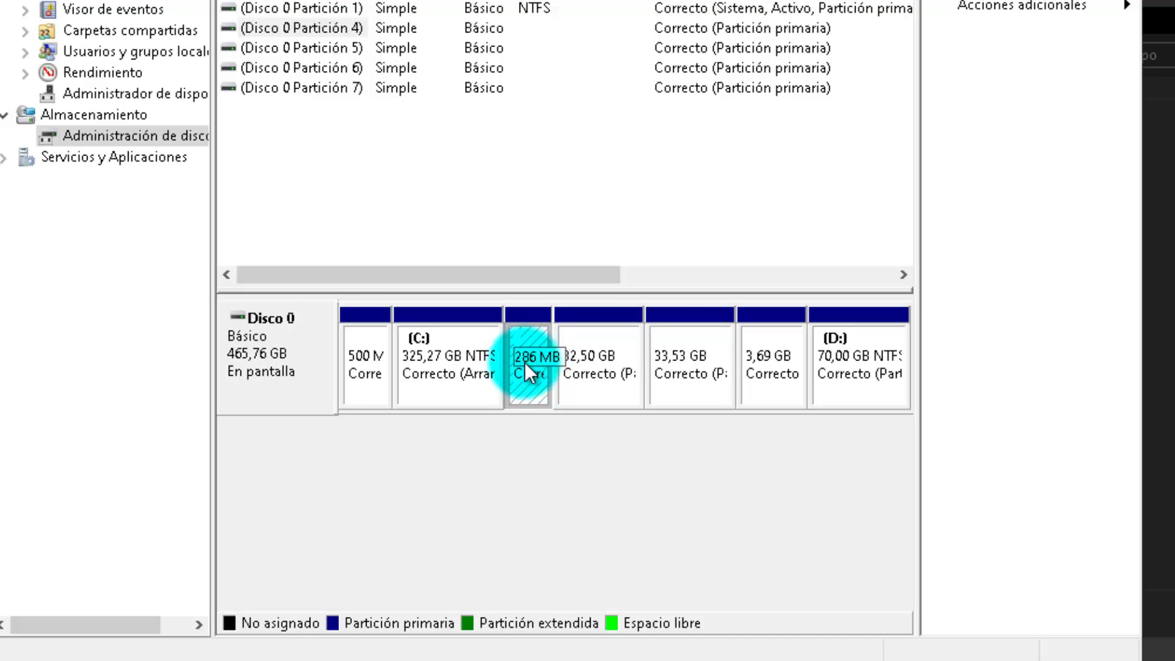
click(591, 359)
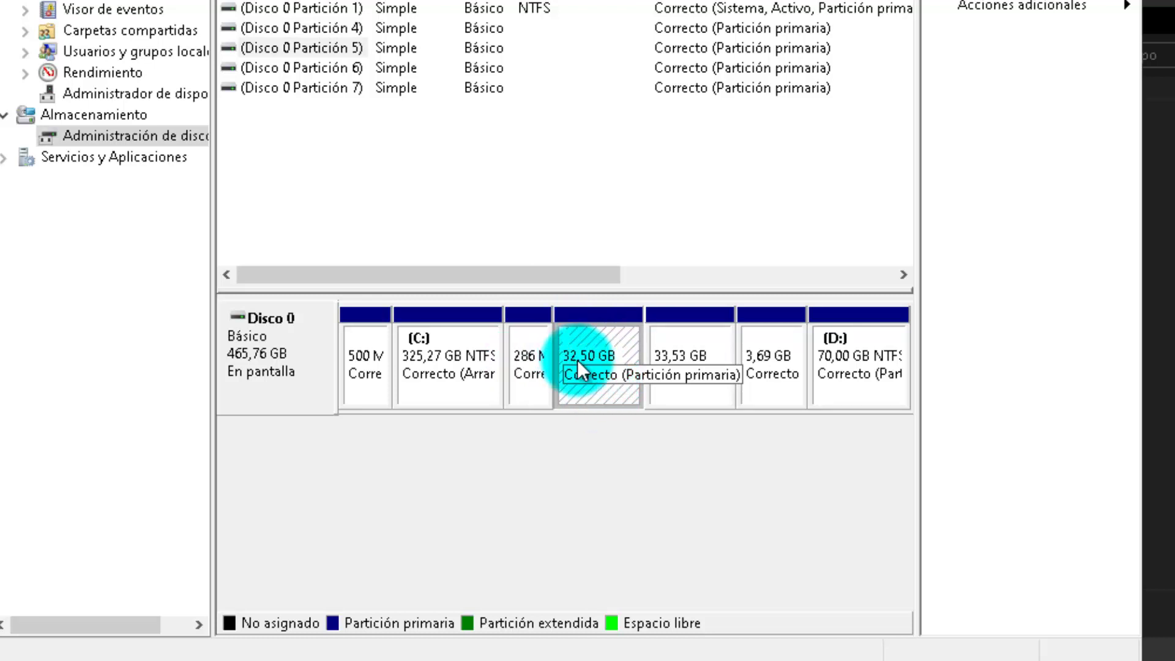
right_click(579, 361)
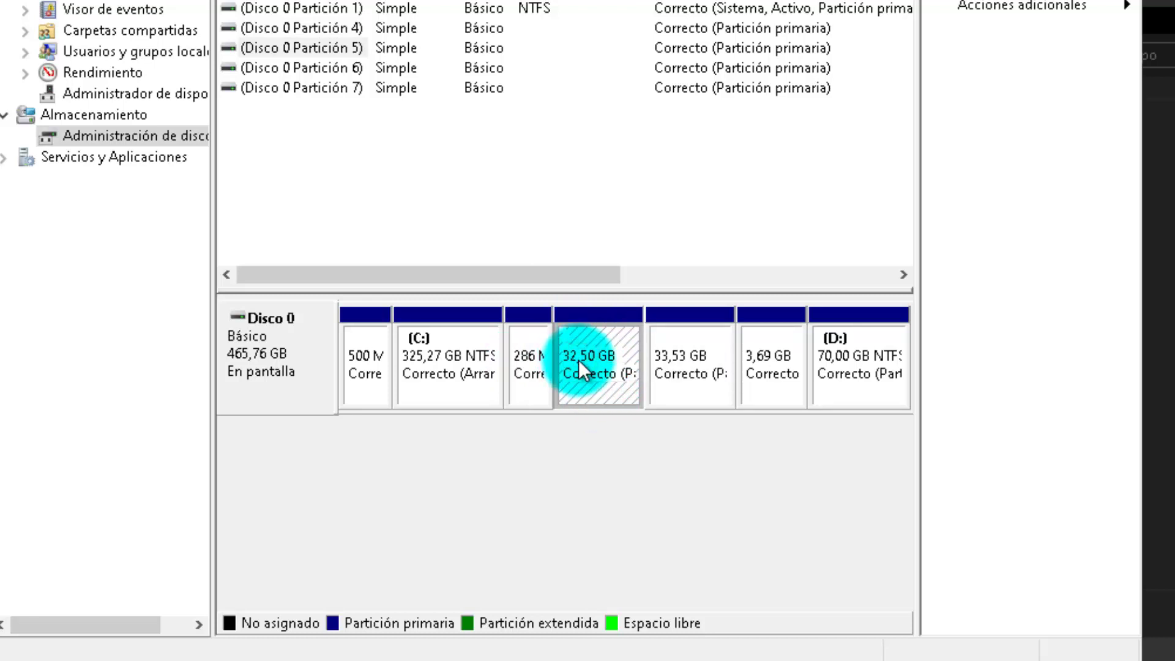
click(702, 368)
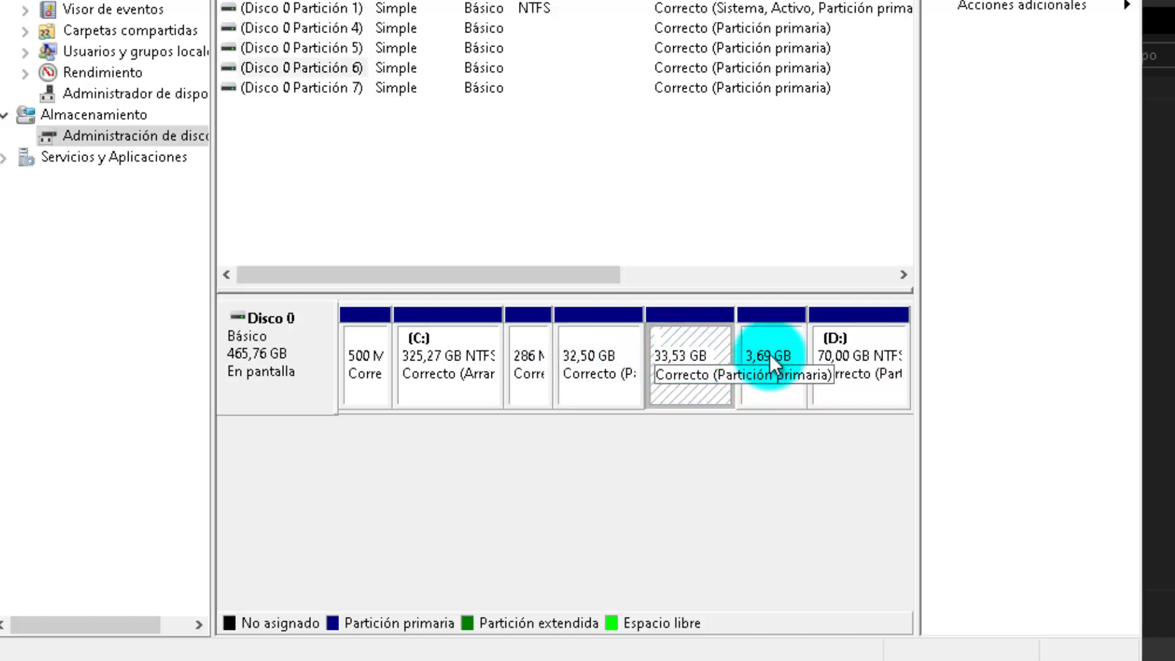
click(776, 314)
click(701, 381)
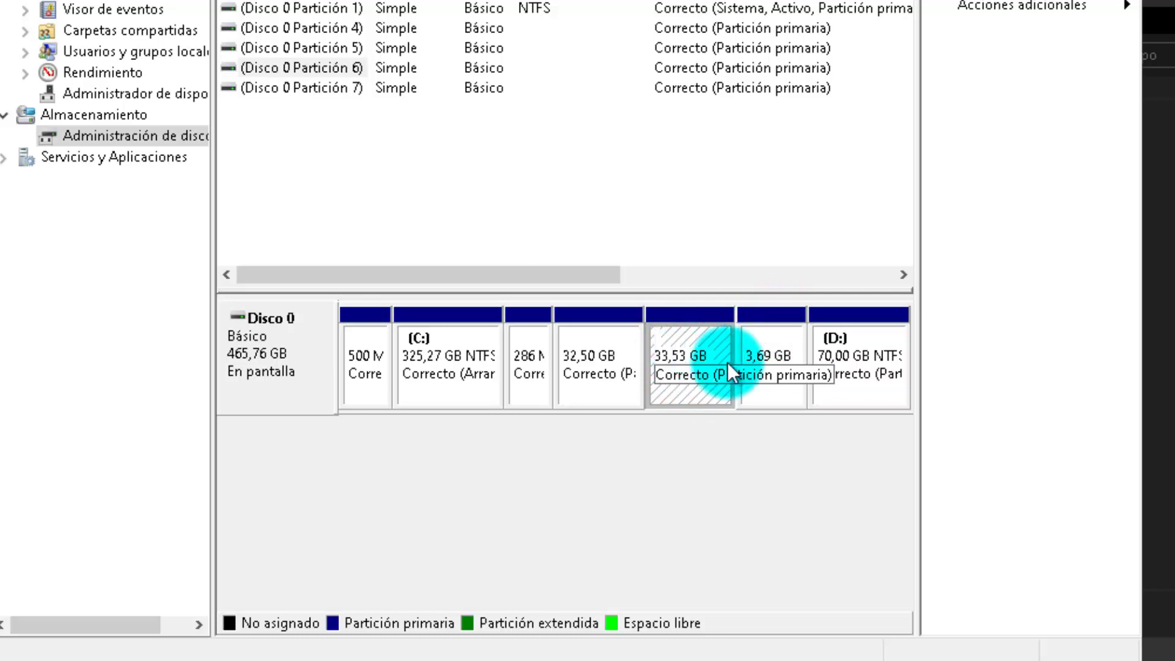
click(770, 376)
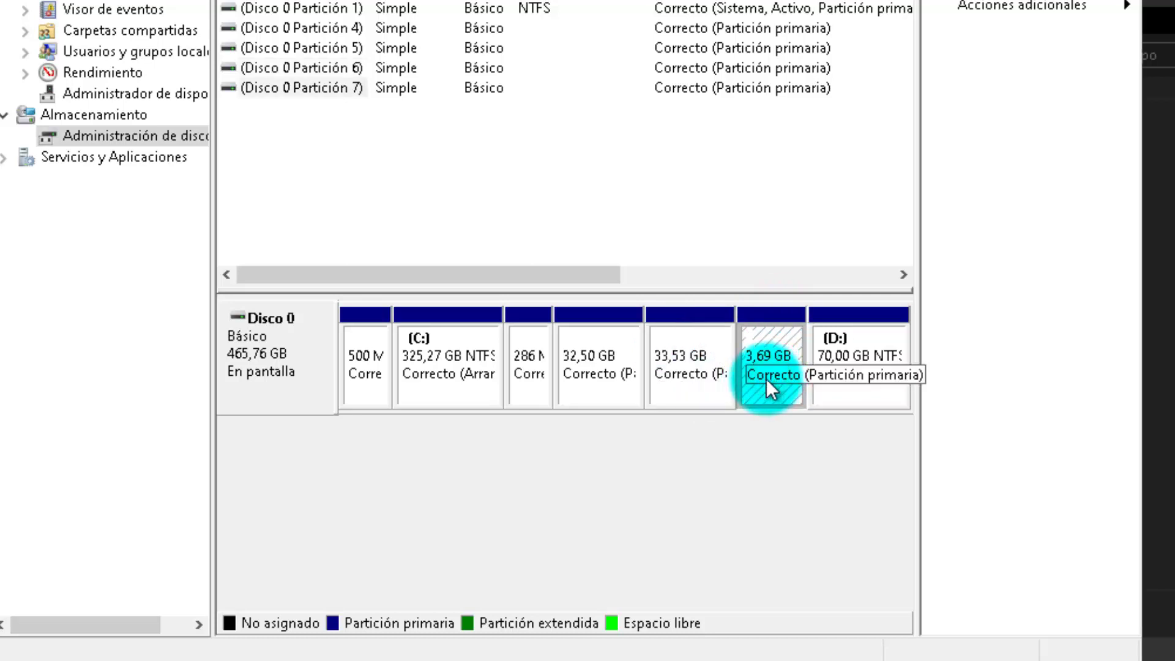
click(519, 370)
click(591, 358)
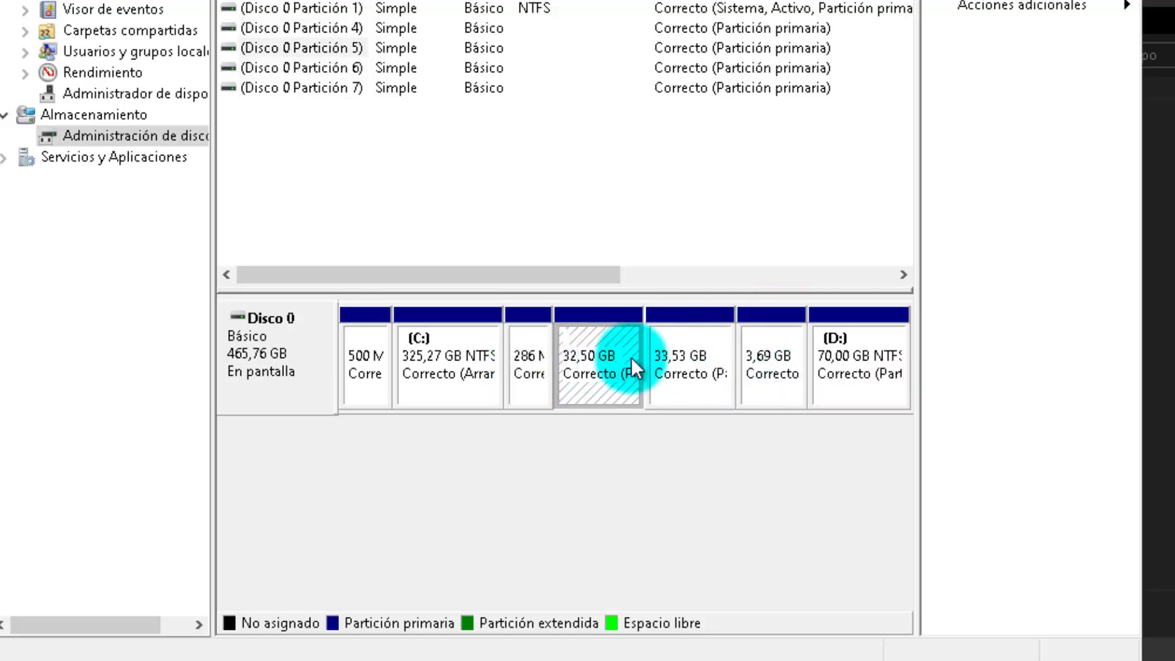
click(692, 363)
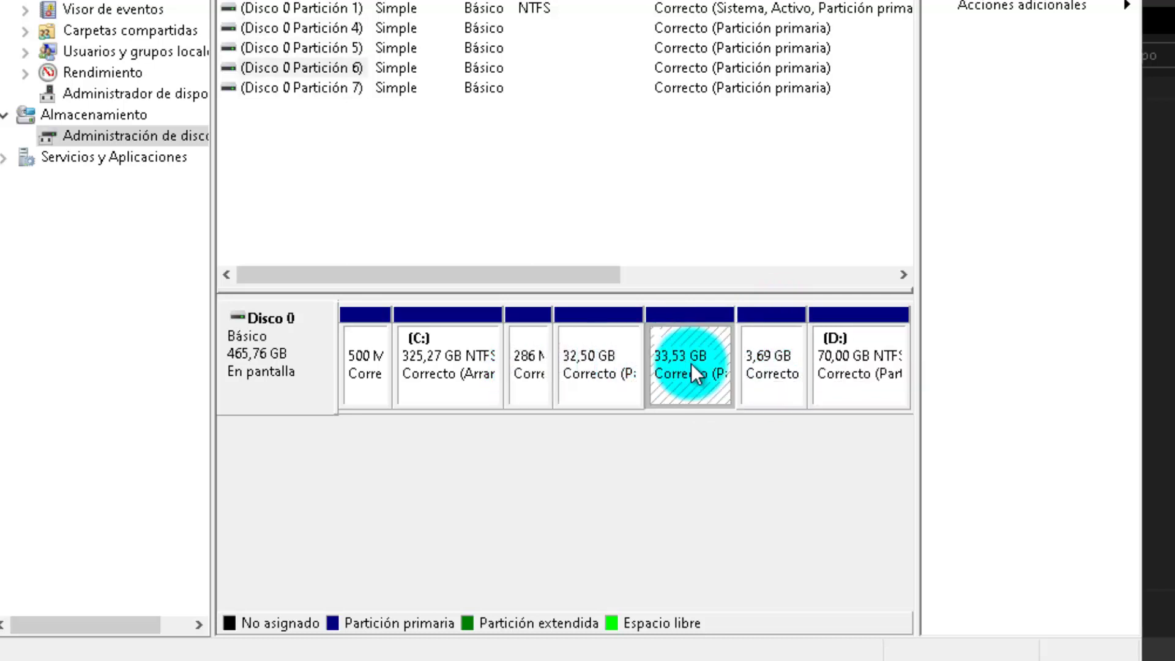
click(773, 370)
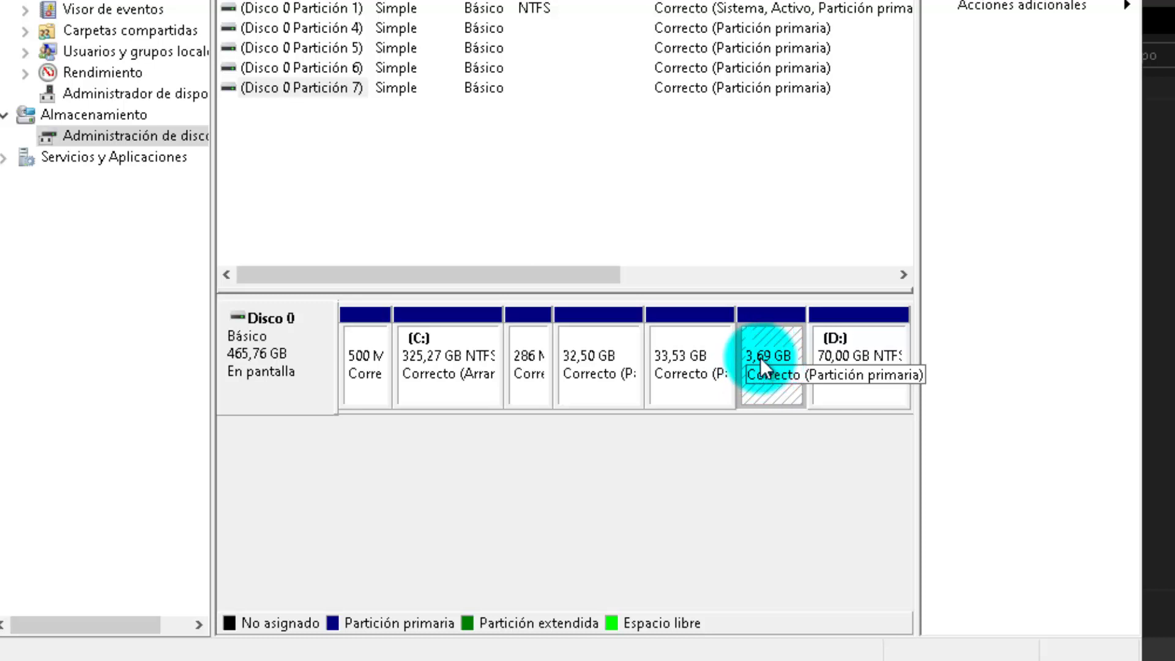
Delete the 286 MB partition right after C: on Disco 0 and accept the deletion
click(540, 377)
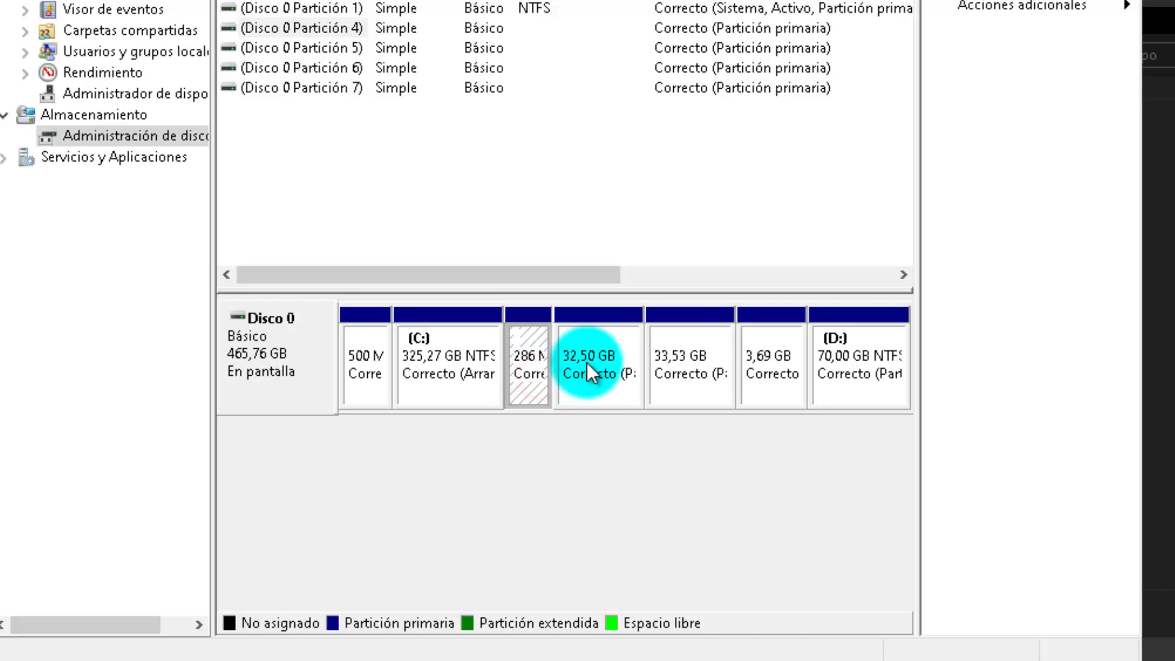
right_click(537, 356)
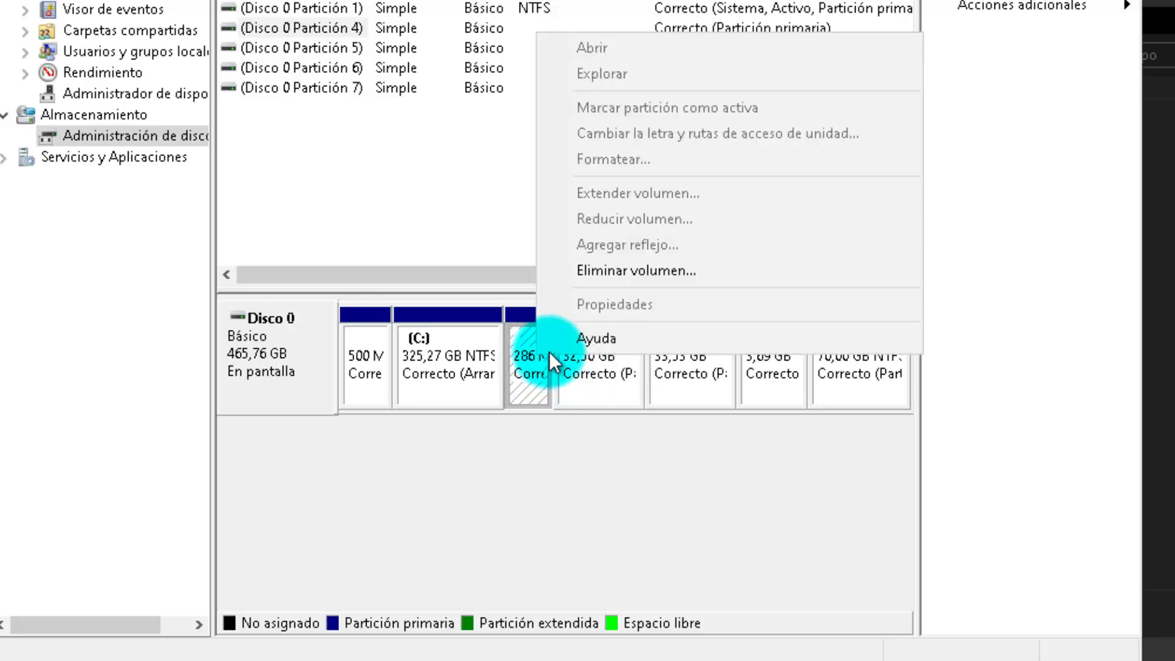
click(651, 271)
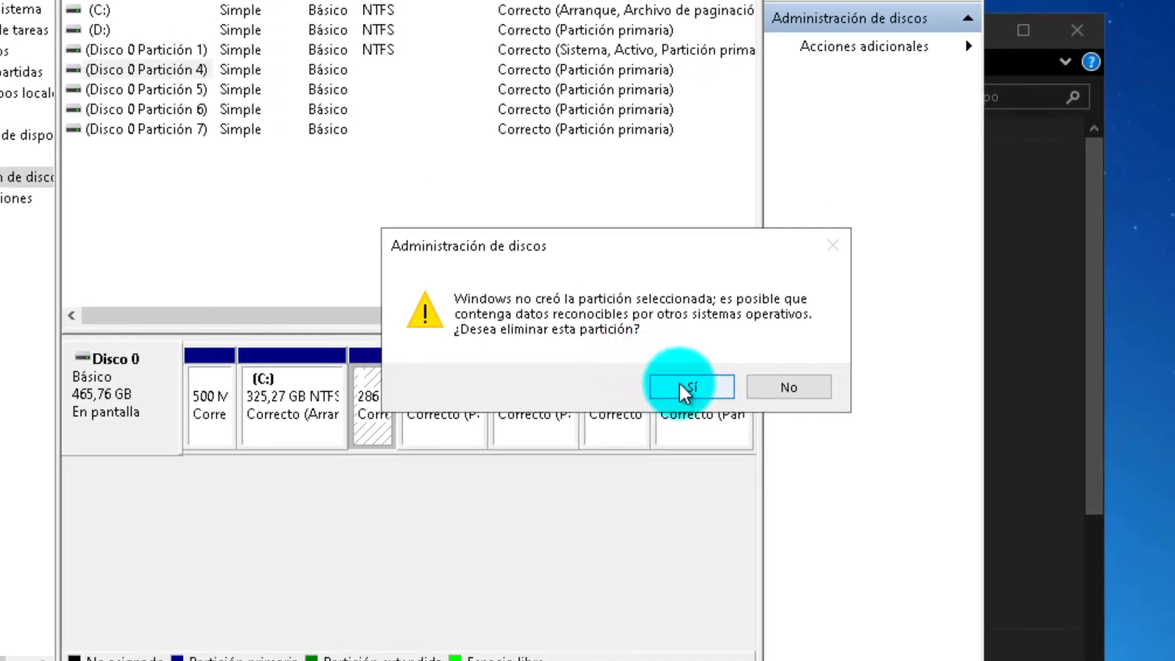
click(742, 367)
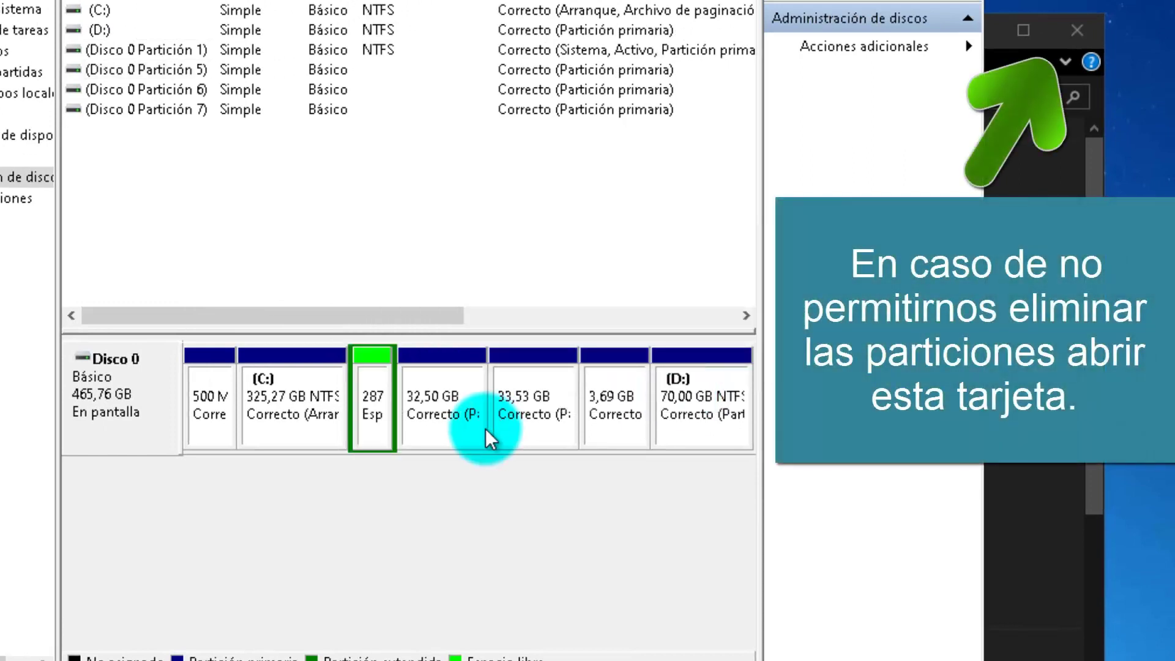
Delete the 32,50 GB primary partition on Disco 0 and accept the deletion
click(434, 410)
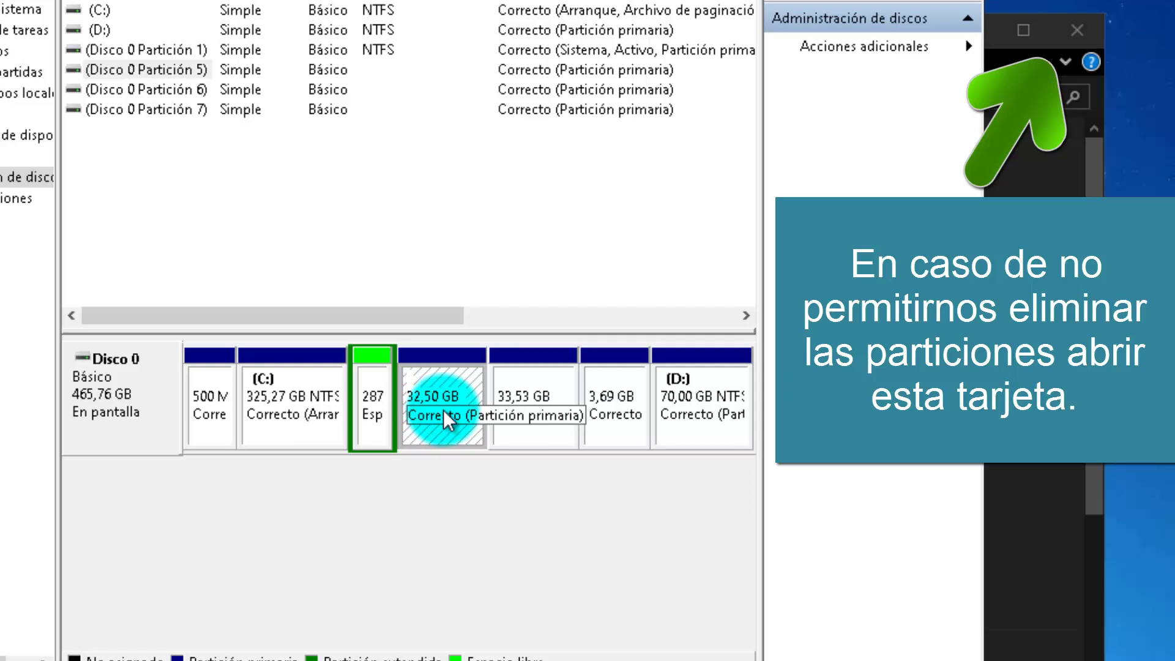
right_click(446, 411)
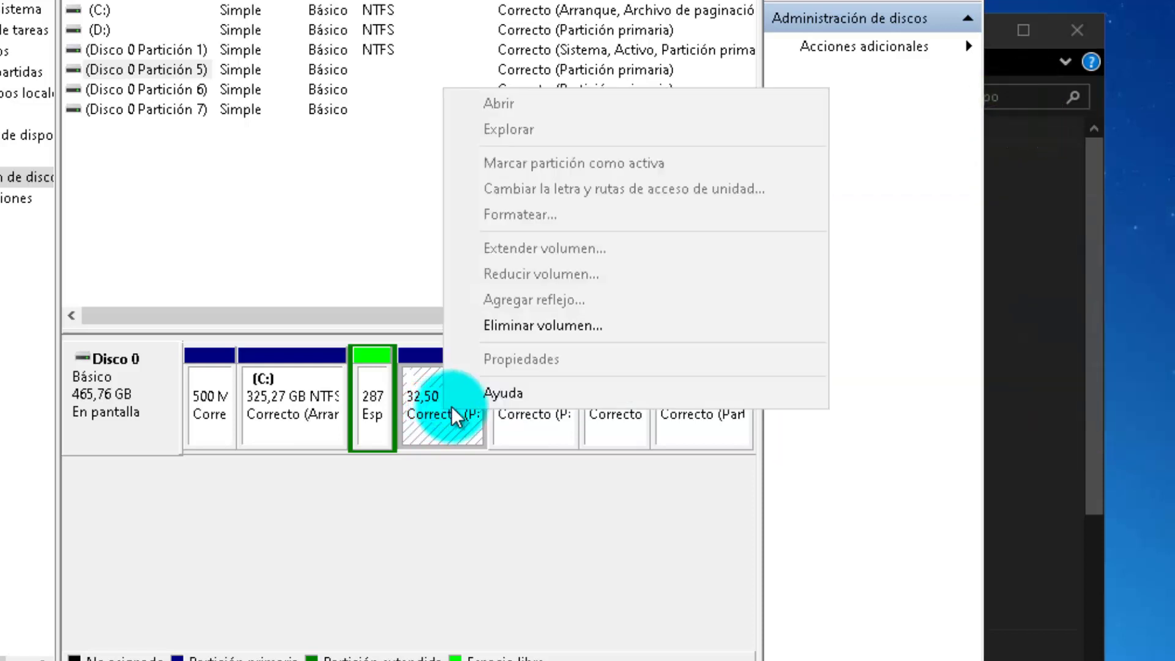
click(537, 324)
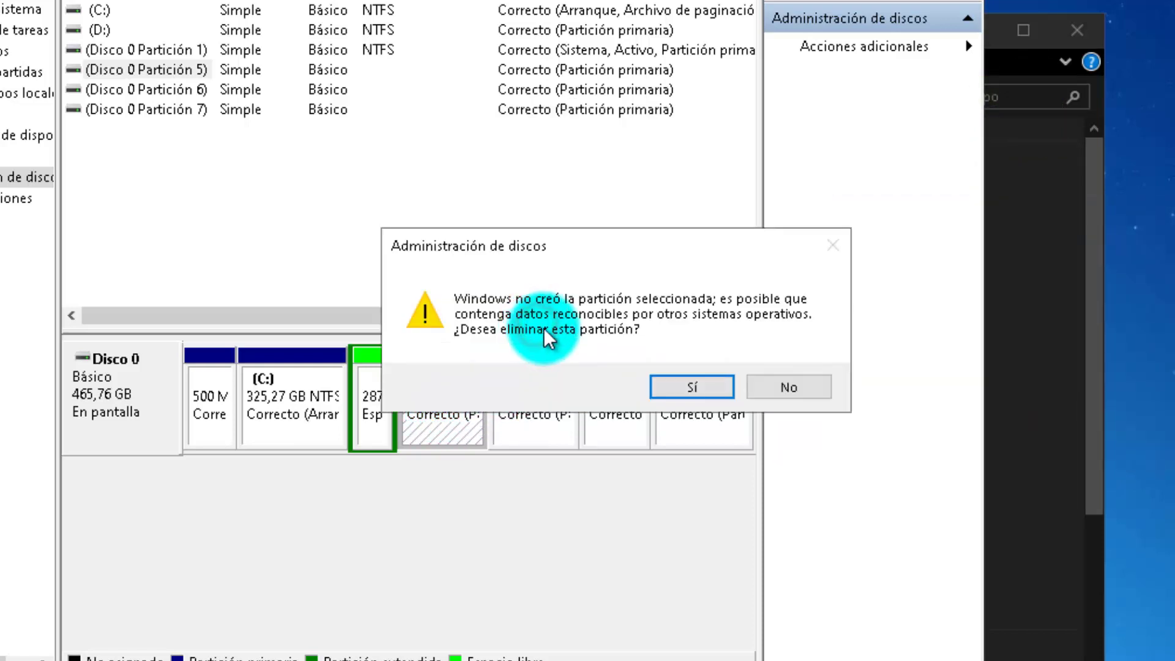
click(686, 391)
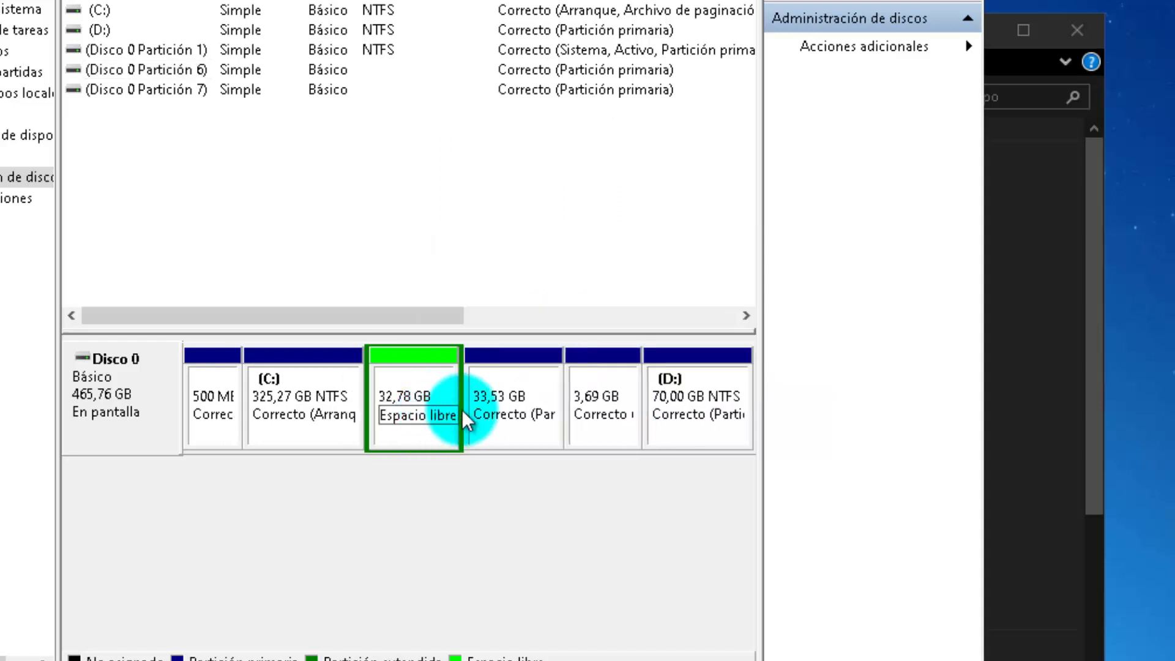
Delete the 33,53 GB primary partition on Disco 0 and accept the deletion
click(505, 416)
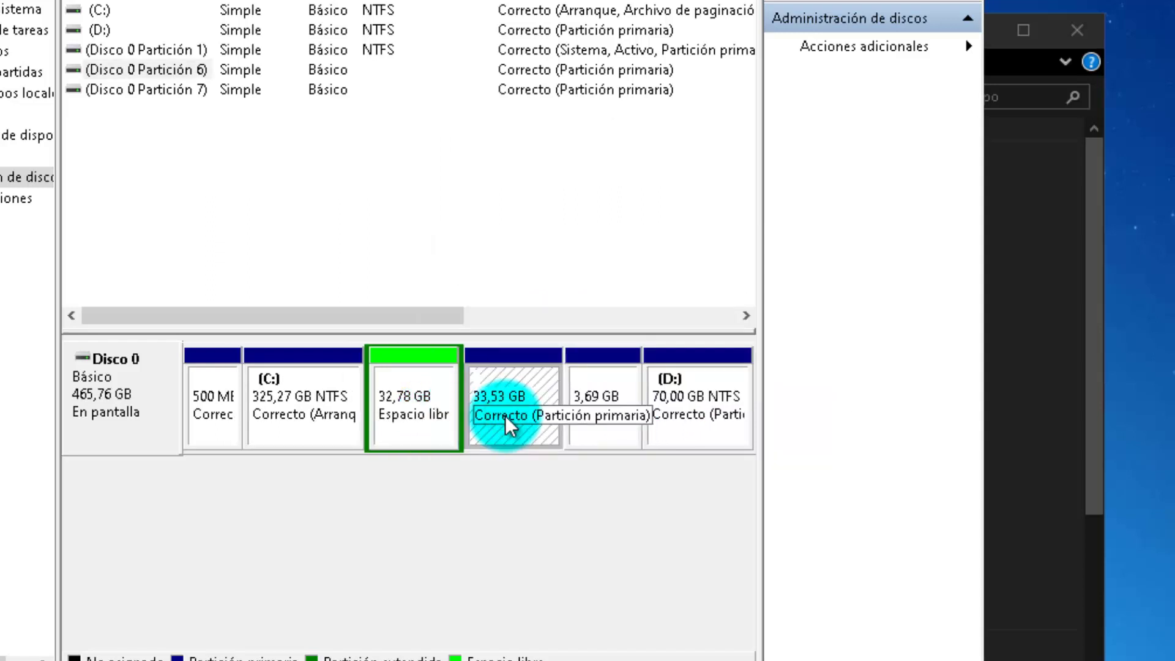
right_click(505, 415)
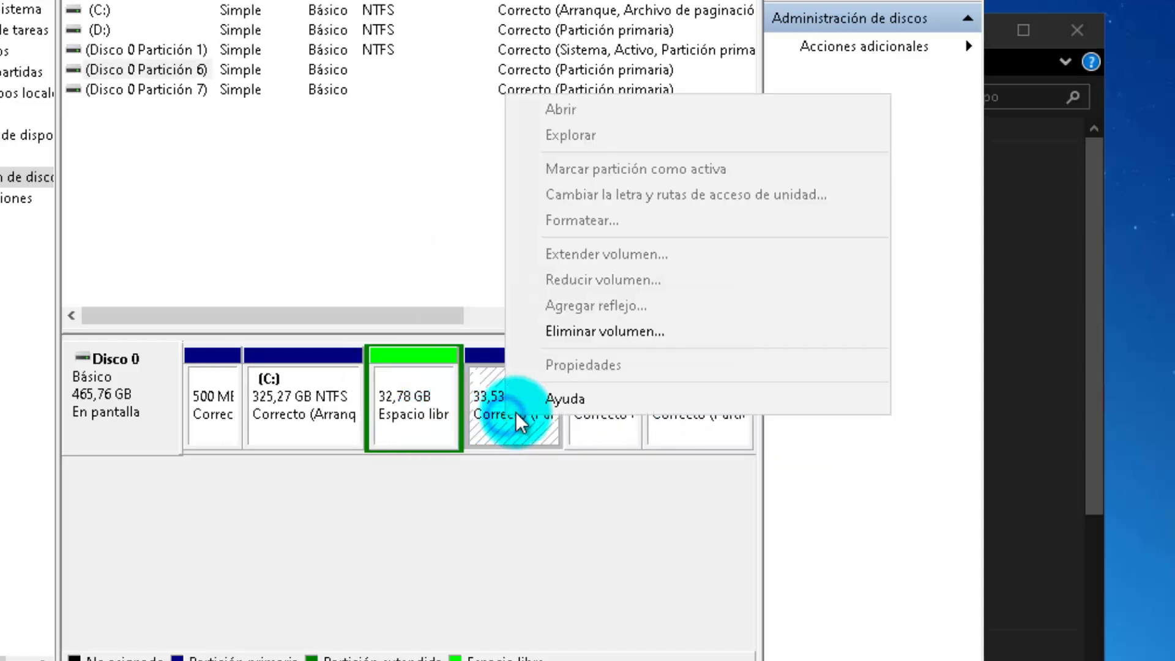
click(618, 339)
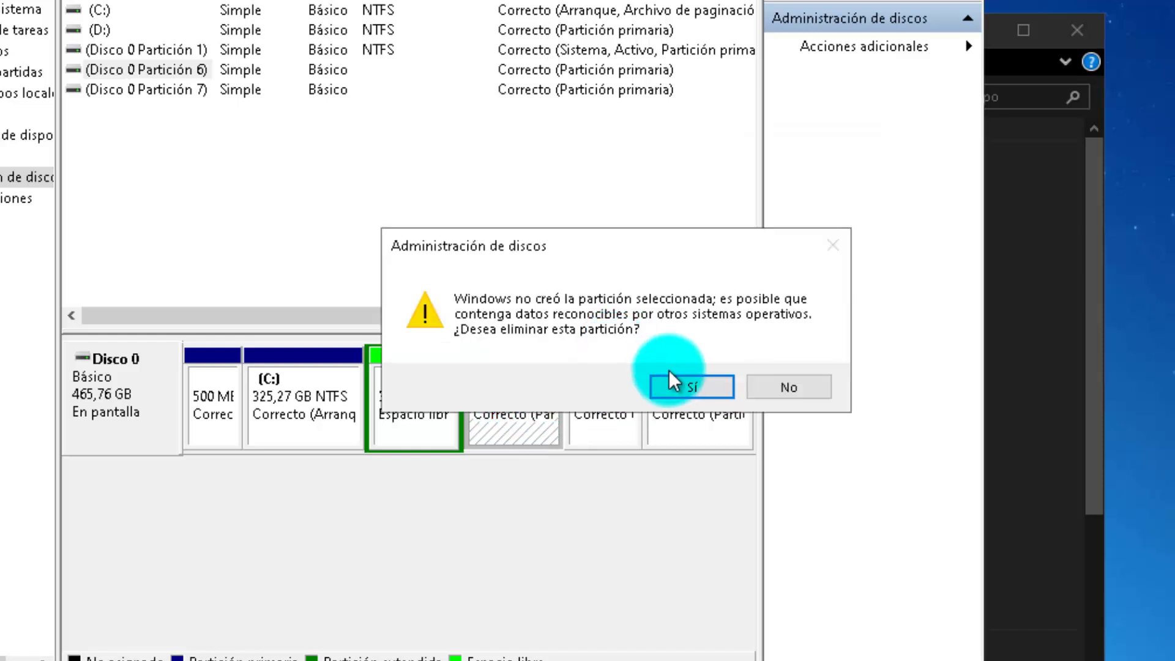
click(680, 385)
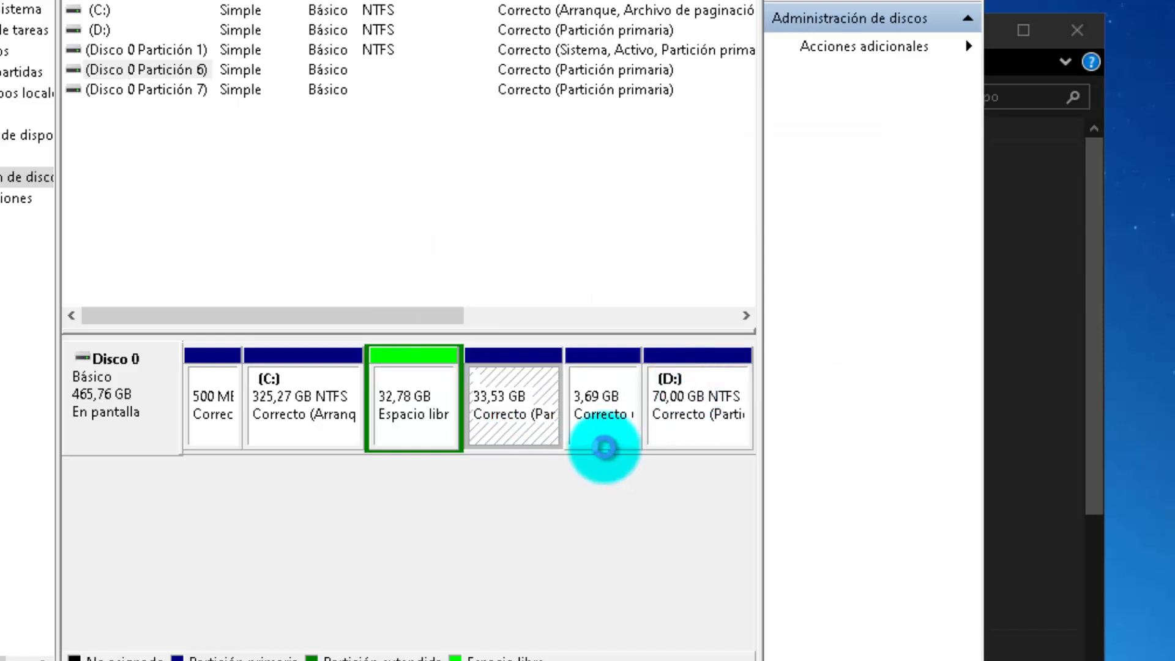
Delete the 3,69 GB primary partition located just before D: and accept the deletion
click(572, 410)
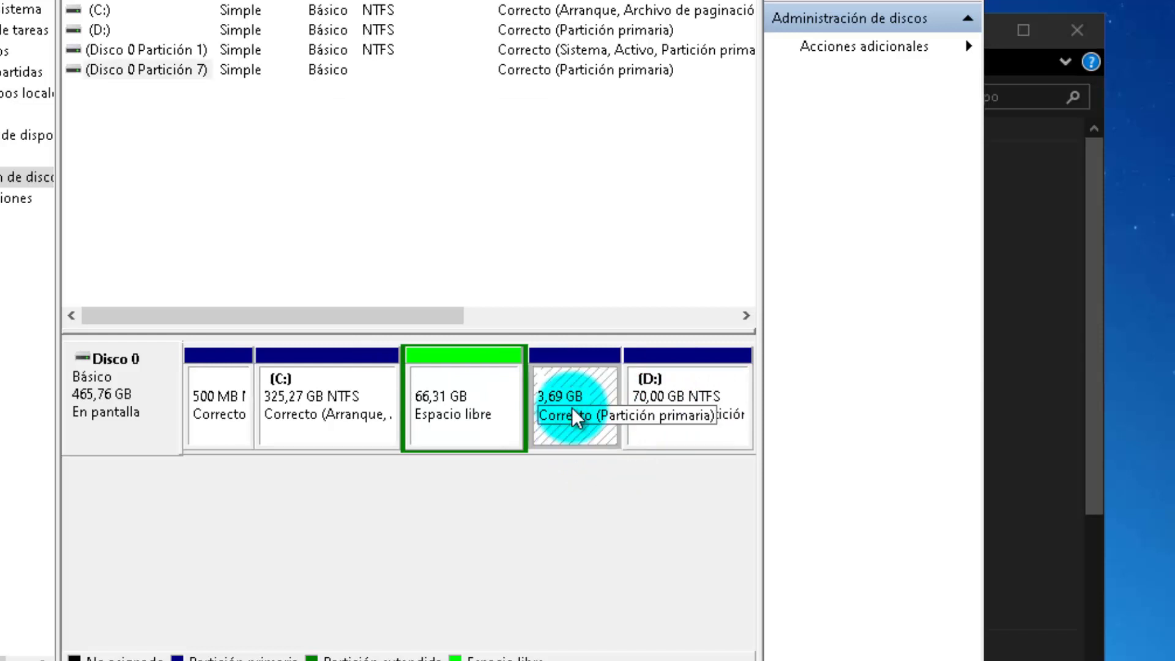
right_click(572, 407)
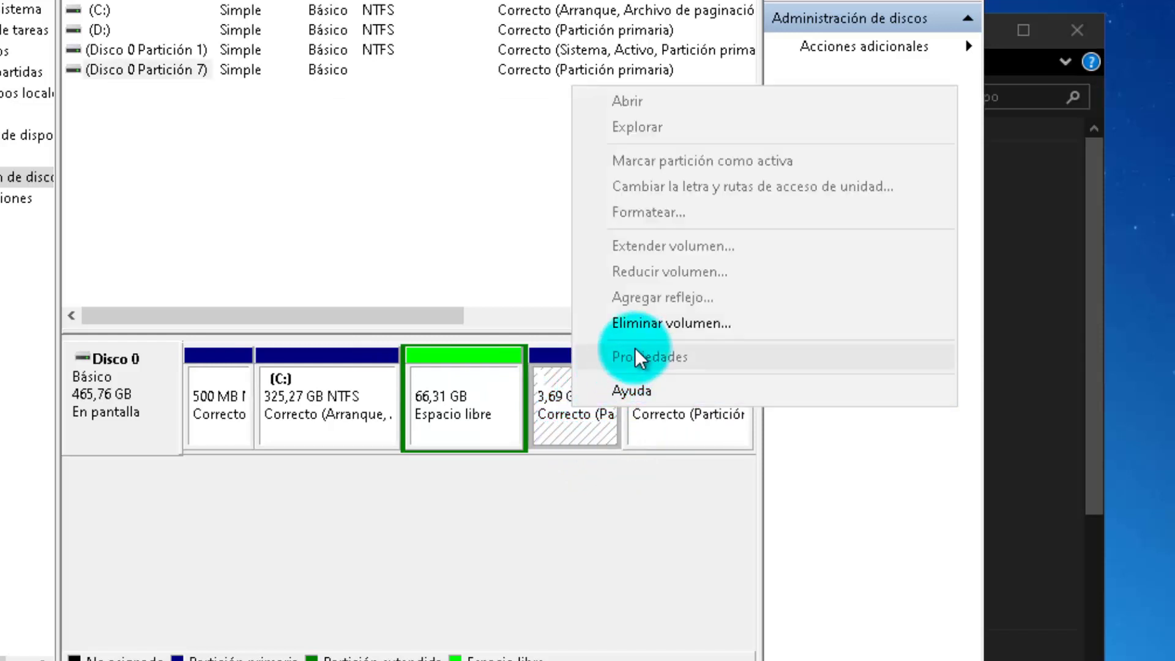
click(657, 329)
click(676, 393)
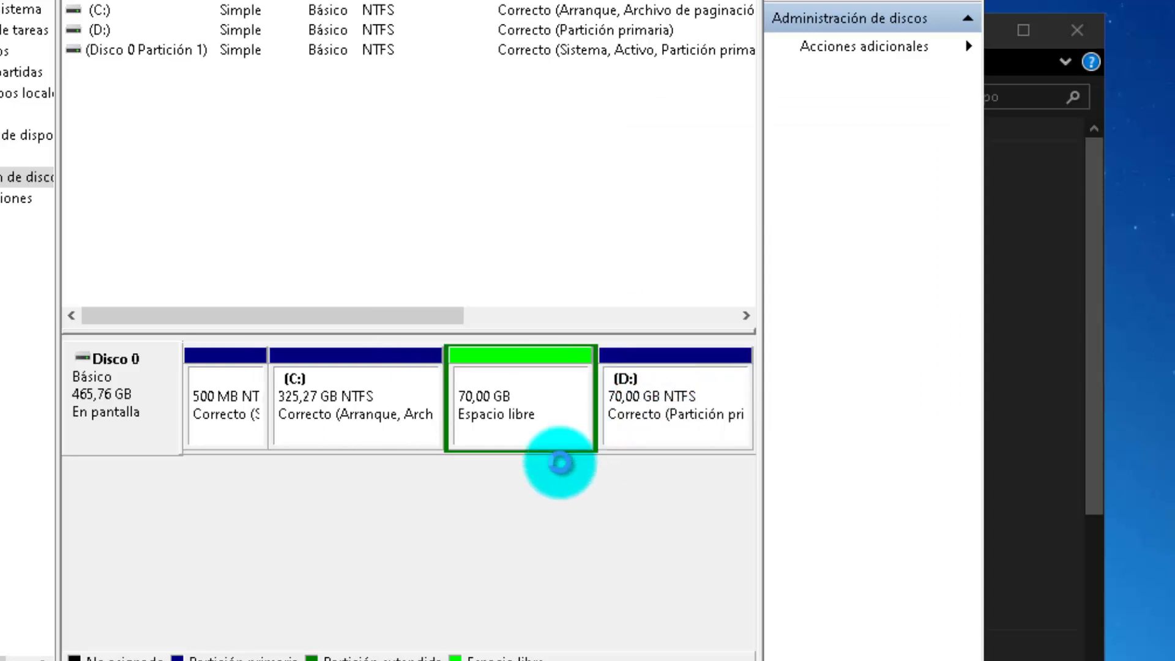
Delete the extended partition holding the free space between C: and D:, and accept losing access to it
click(539, 436)
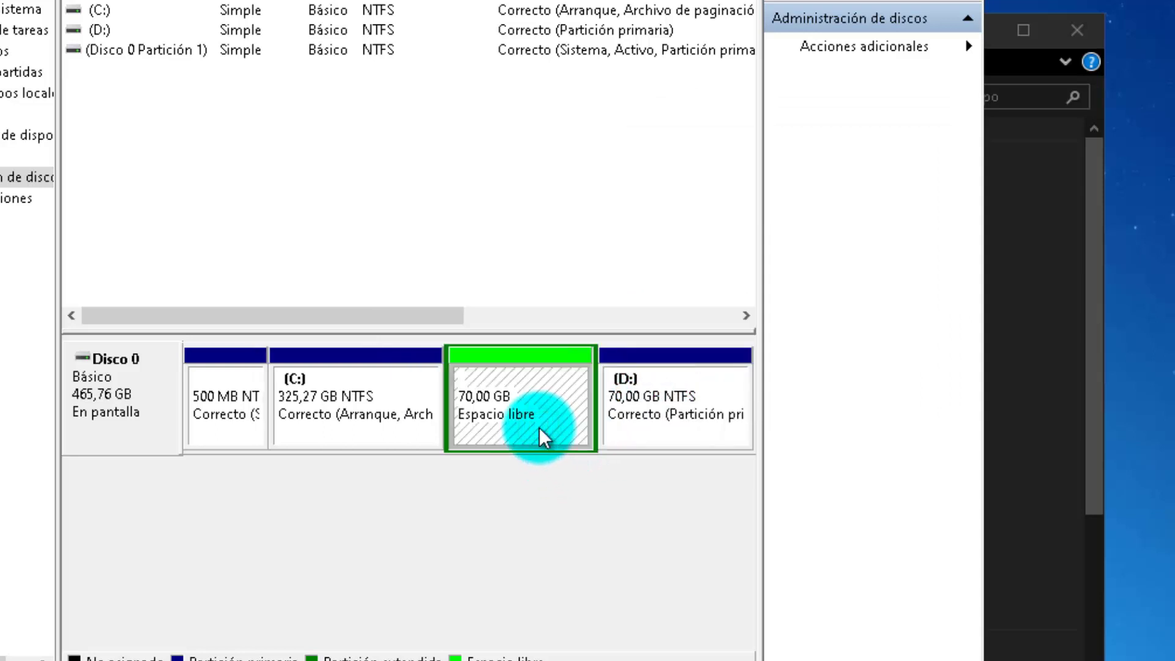
right_click(539, 427)
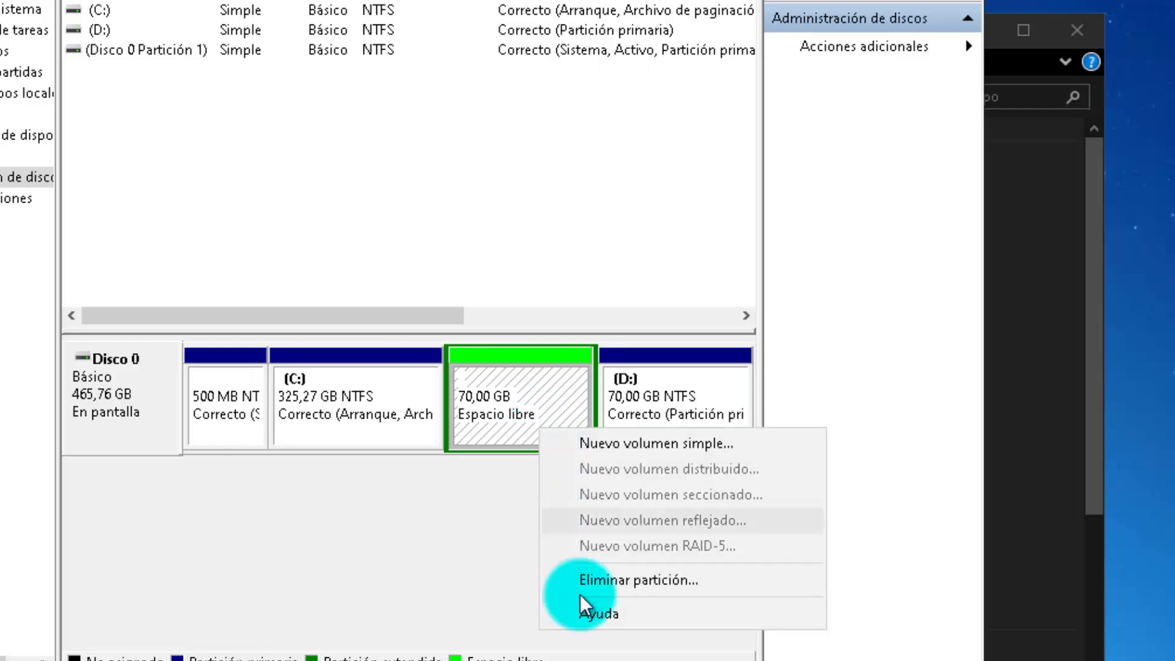
click(637, 581)
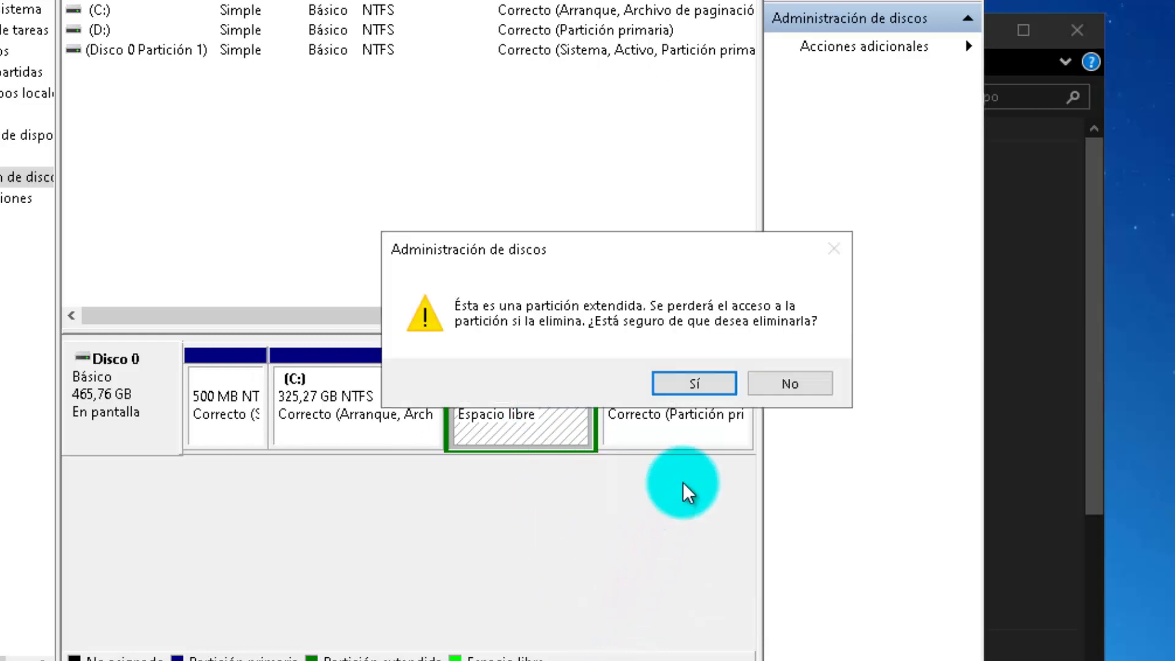
click(704, 379)
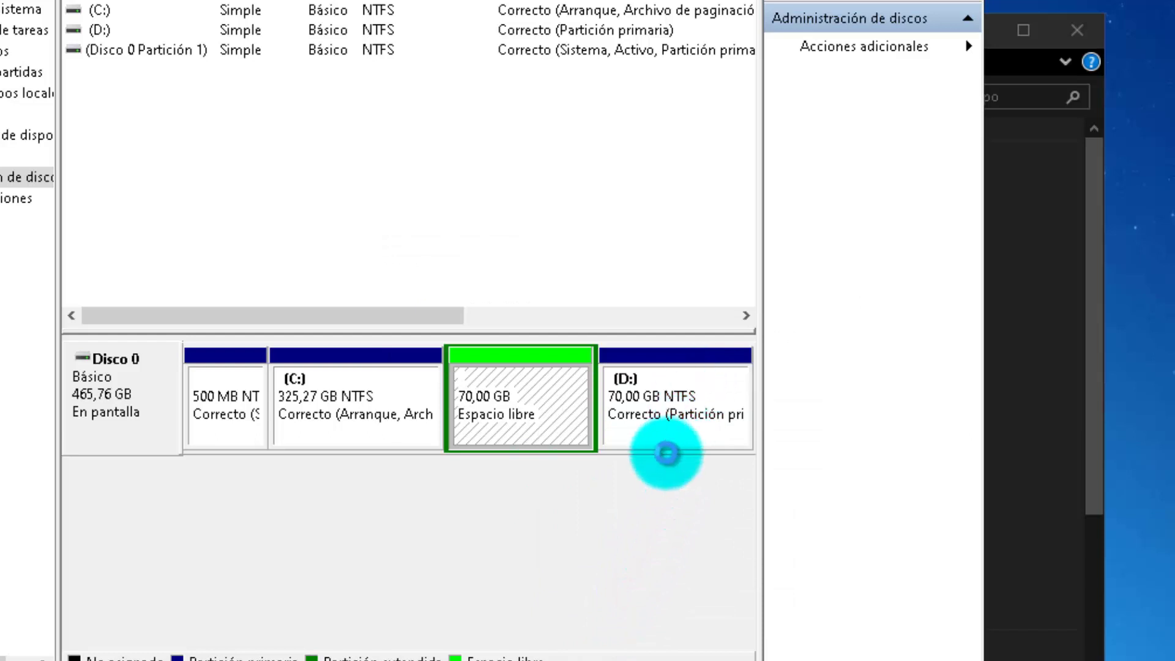
Extend the C: volume with the 71679 MB of unallocated space on Disco 0, and close the computer management window
click(400, 413)
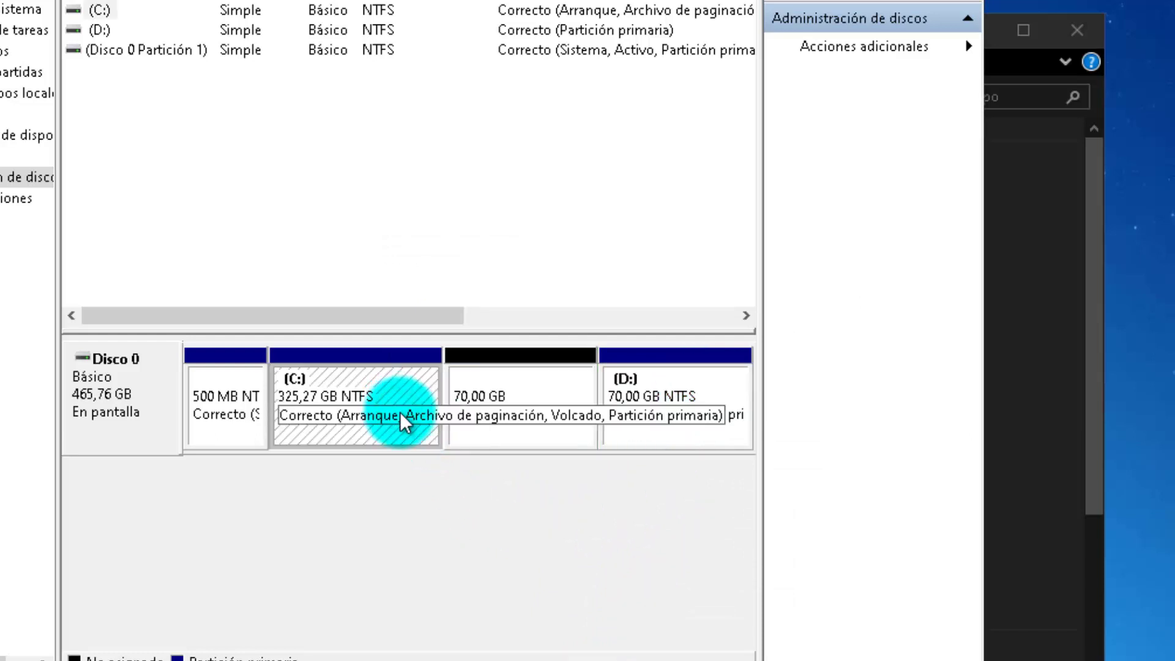
right_click(399, 412)
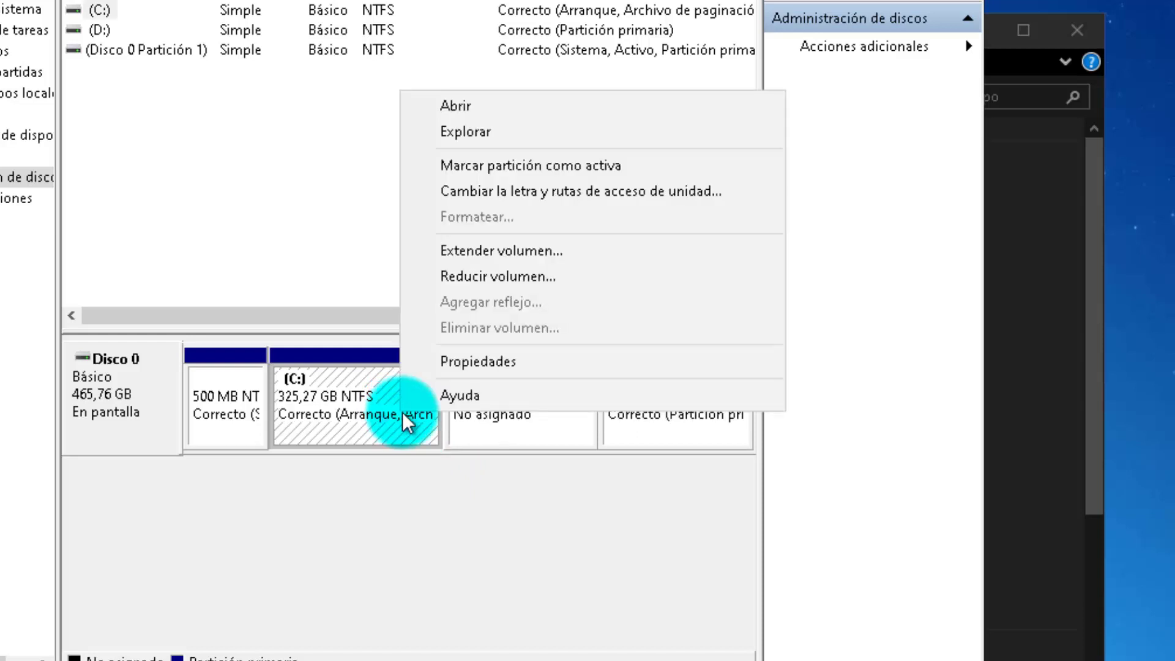
click(516, 251)
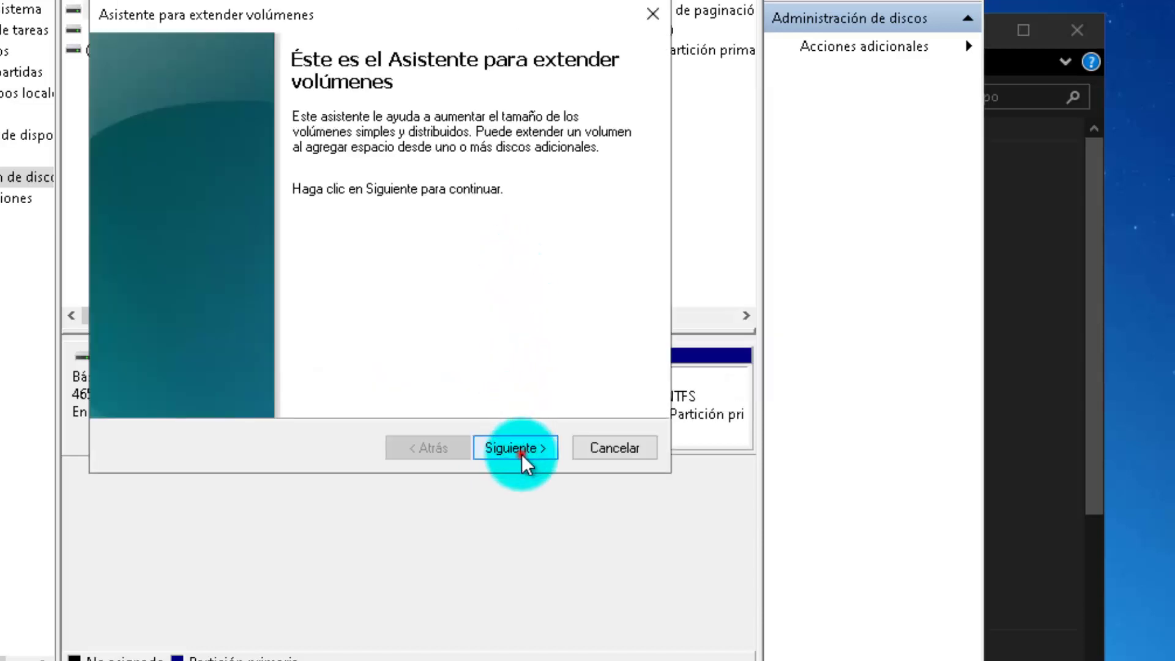
click(520, 453)
click(519, 450)
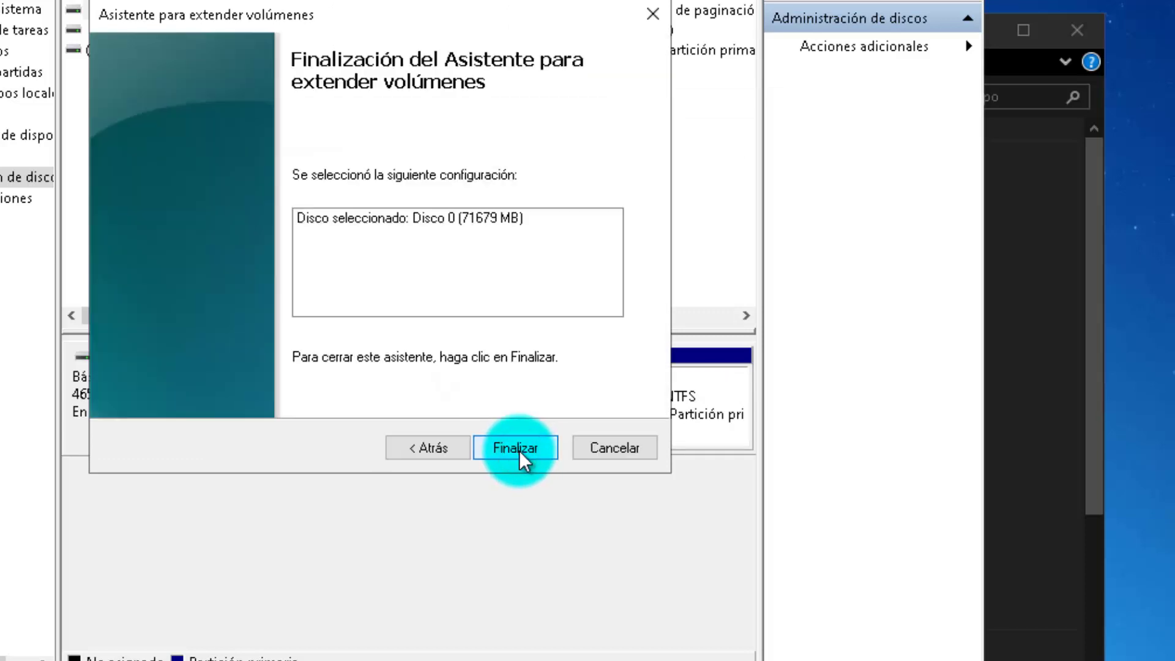
click(522, 451)
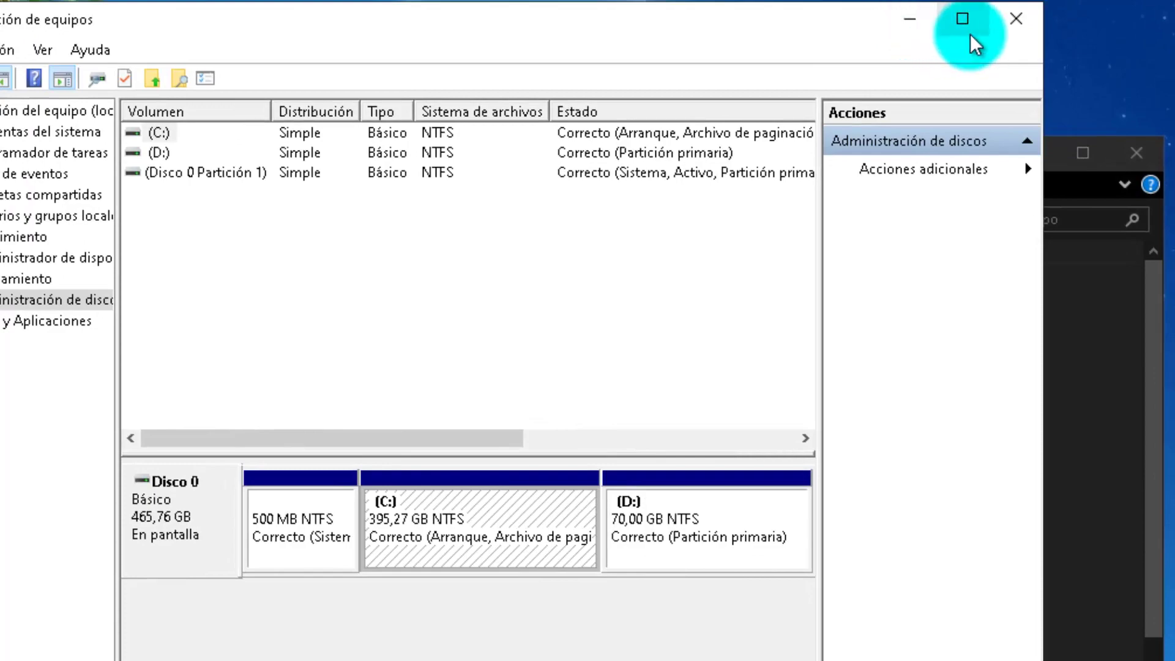
click(1011, 22)
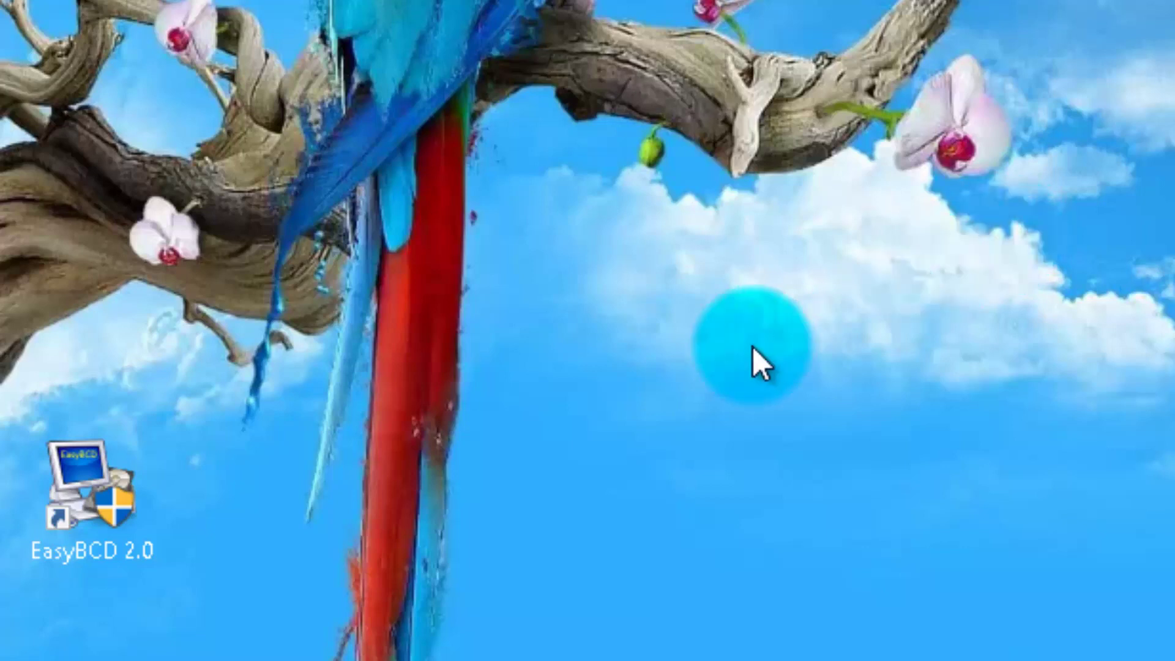
Launch EasyBCD 2.0 from the desktop with administrator rights
click(92, 540)
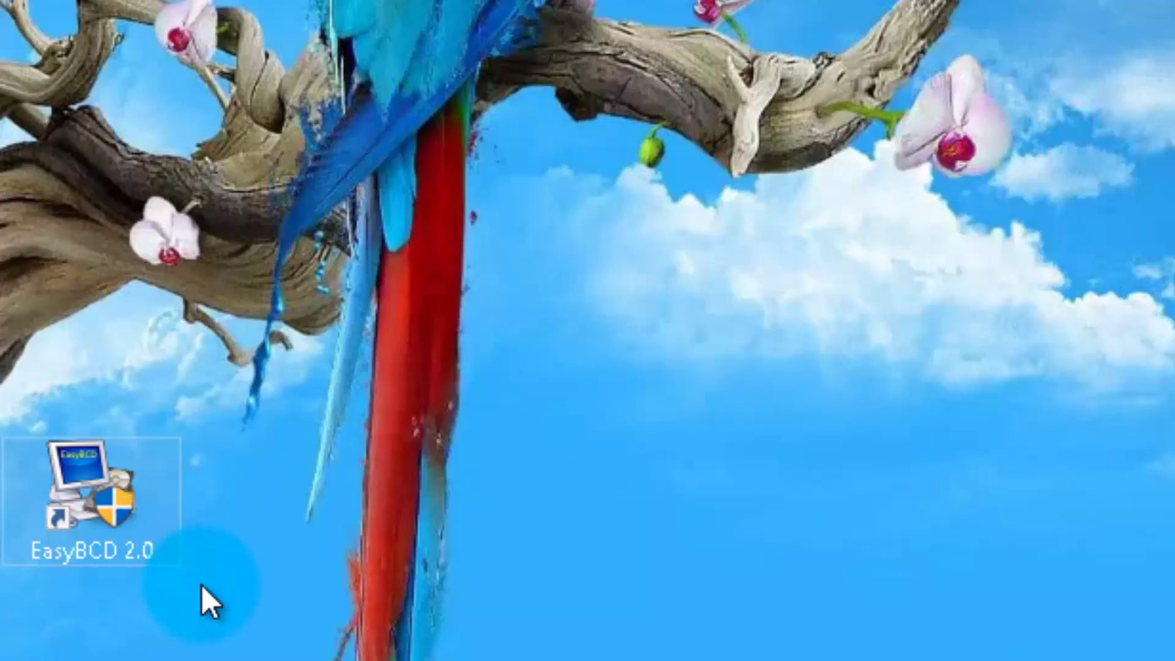
double_click(93, 521)
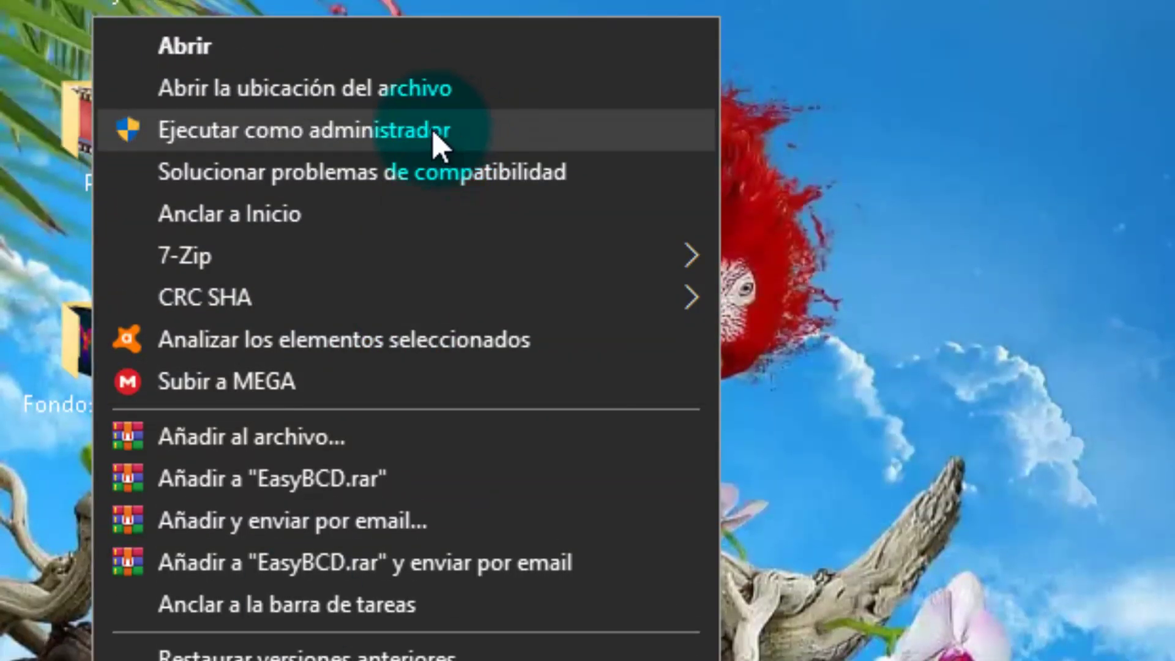
click(433, 130)
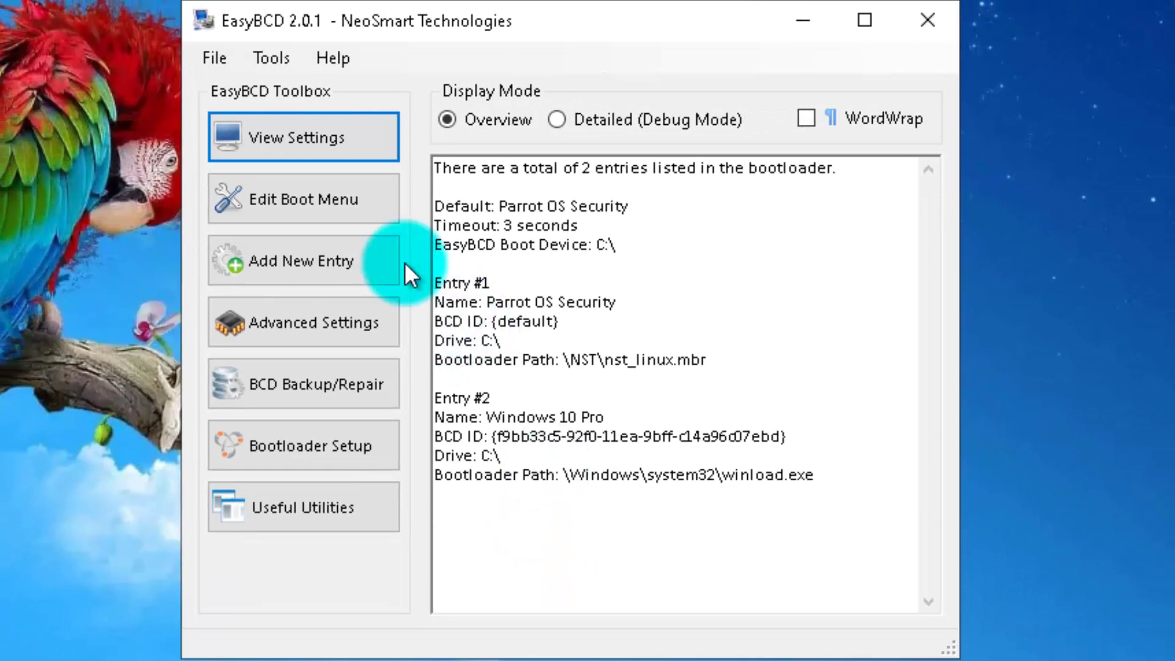
Delete the Parrot OS Security entry from the boot menu, accept the deletion, and close EasyBCD
click(306, 196)
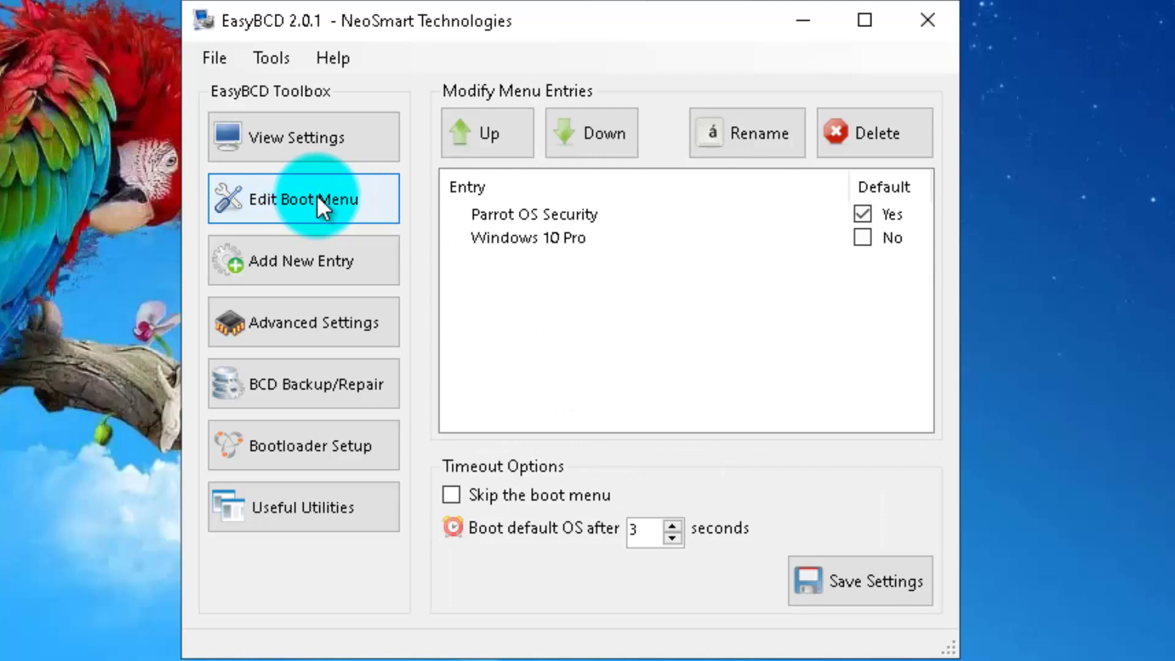
click(635, 213)
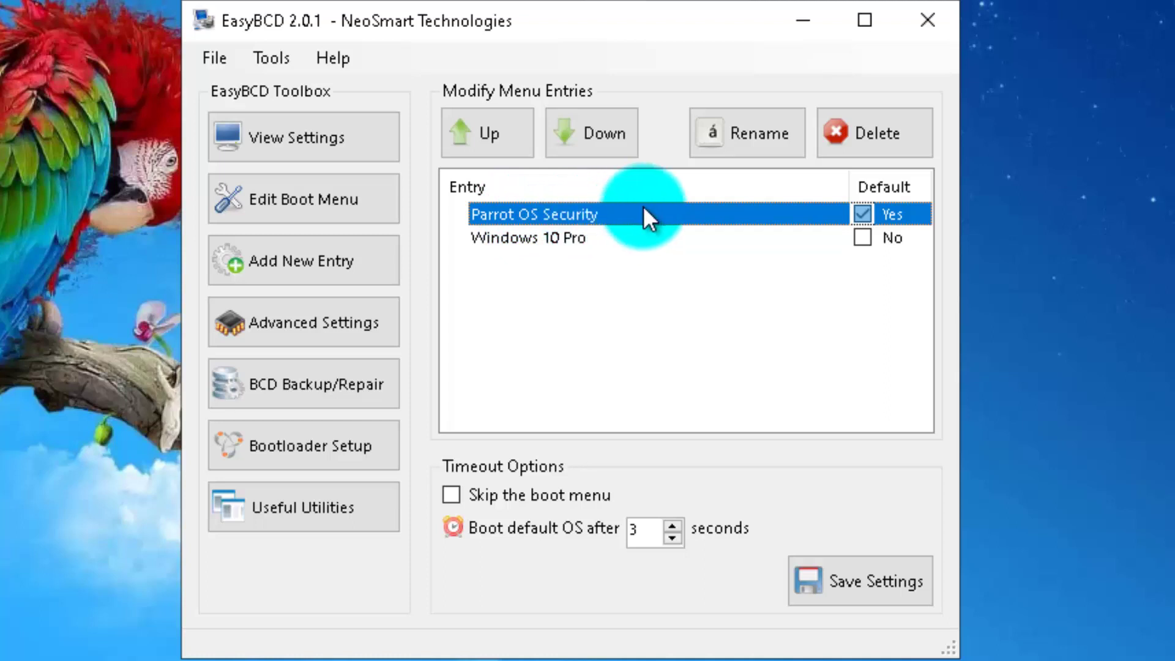
click(881, 137)
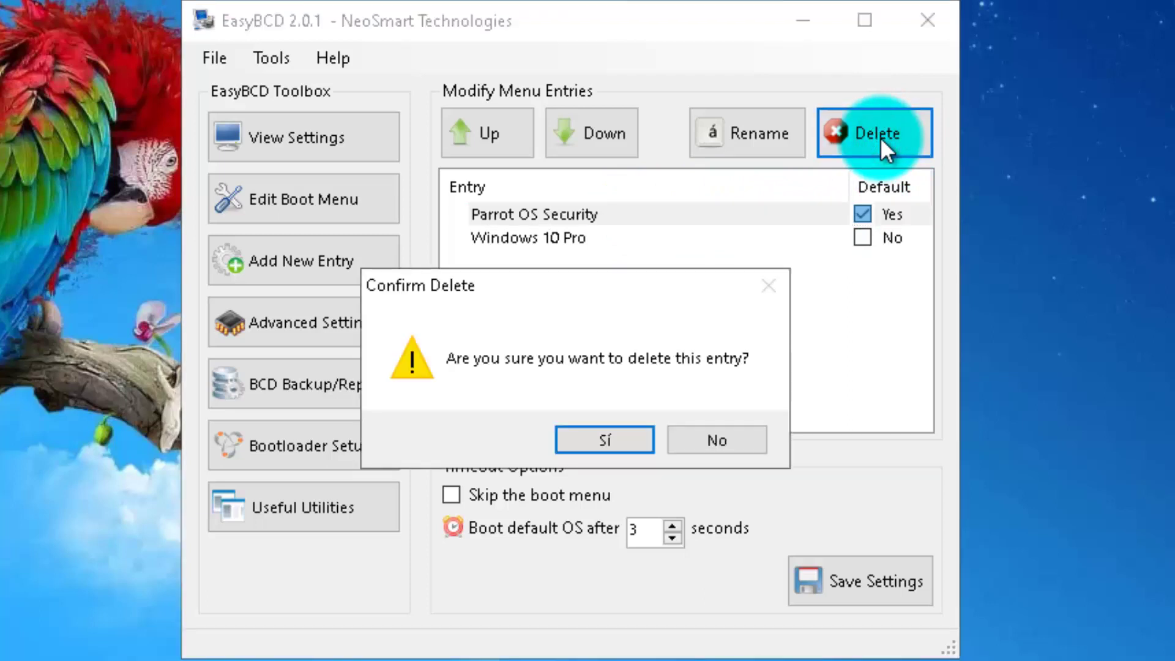
click(605, 440)
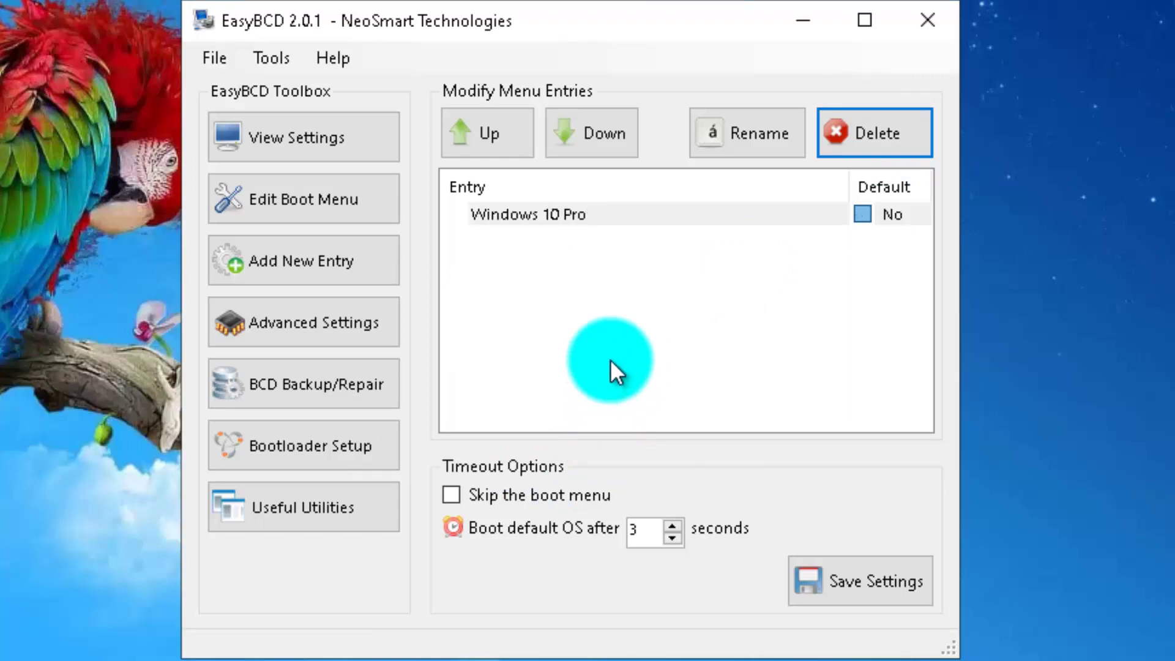
click(934, 18)
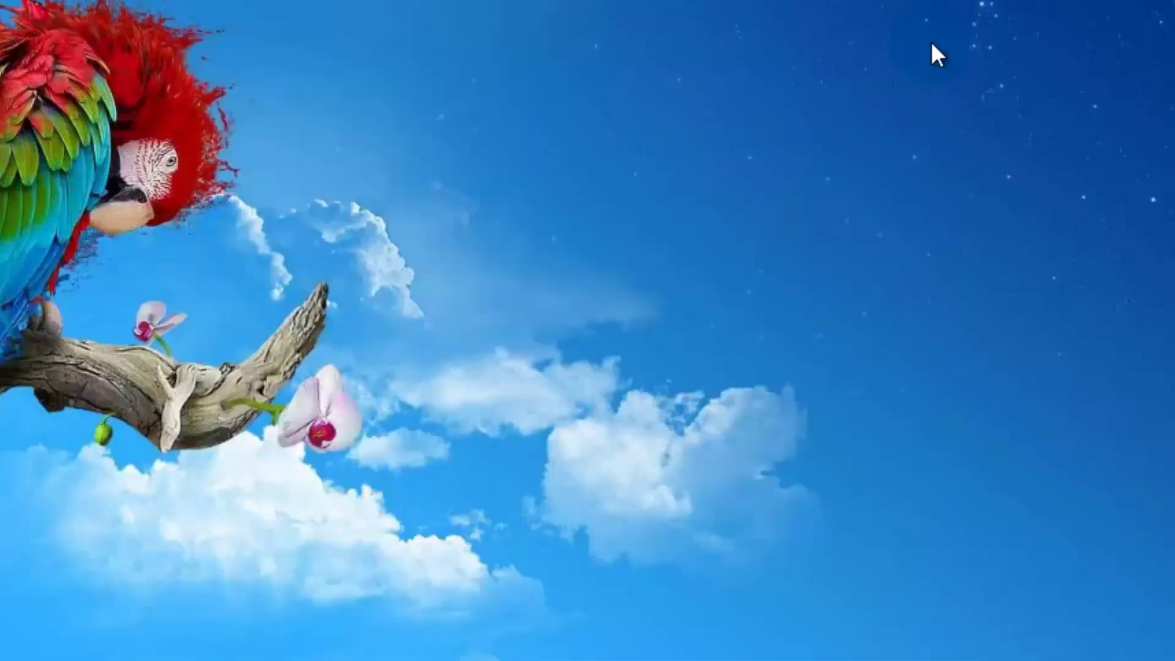